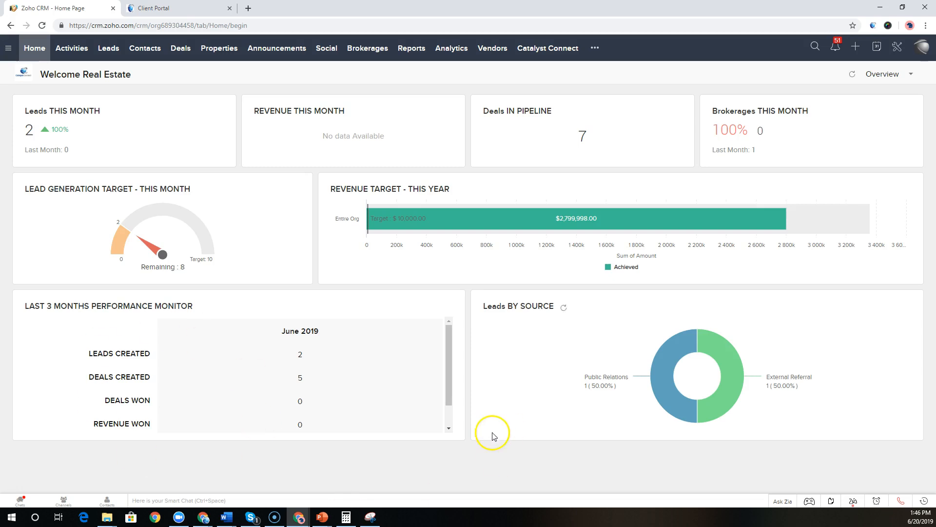
# Switch the CRM home page from the Overview dashboard to Classic View
pyautogui.click(32, 58)
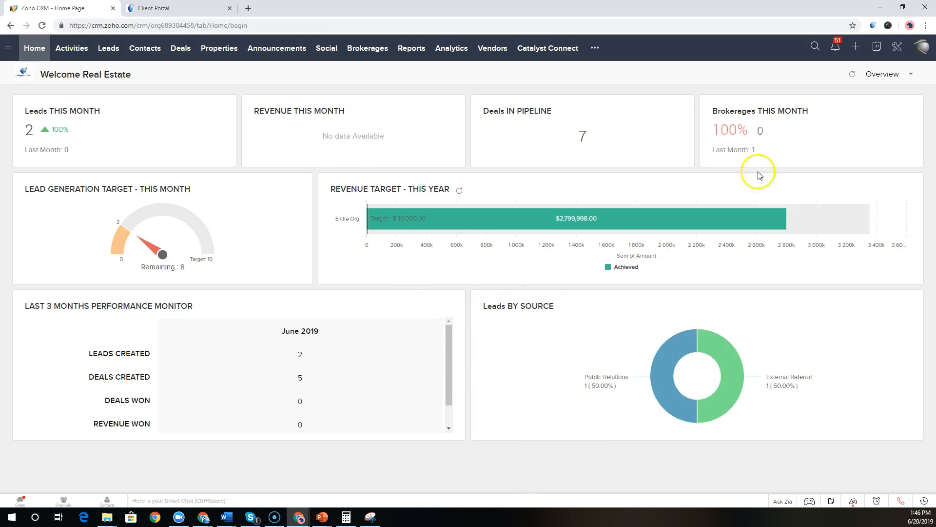
pyautogui.click(906, 73)
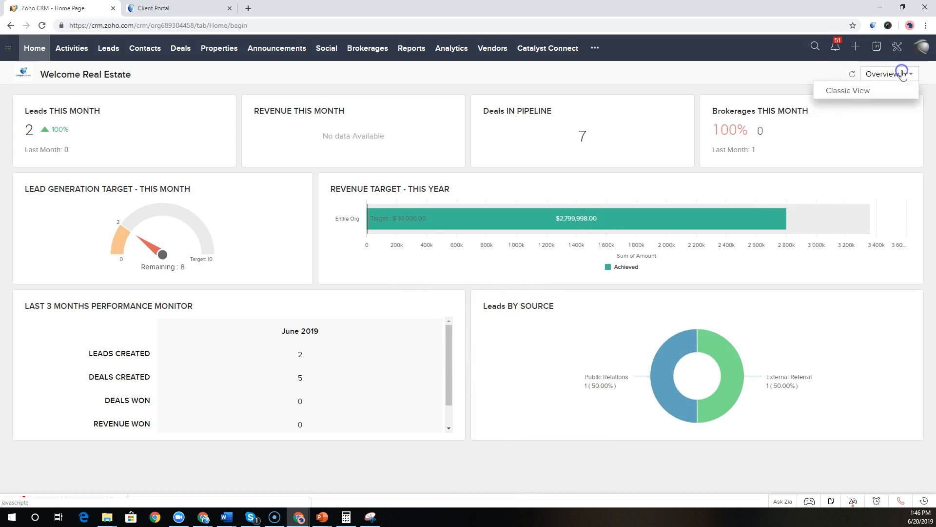
pyautogui.click(847, 90)
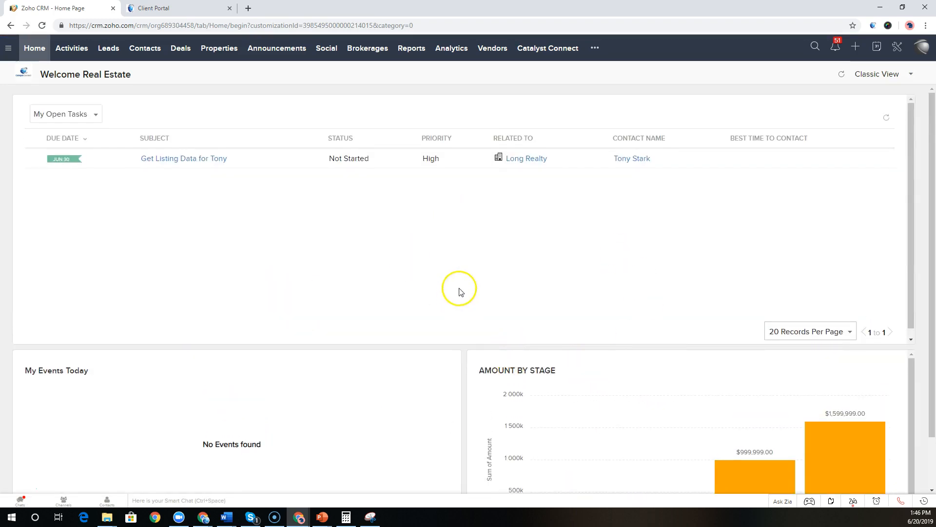
# View the Activities list, and open the Pre-Qualified lead's record from the Leads module
pyautogui.click(77, 51)
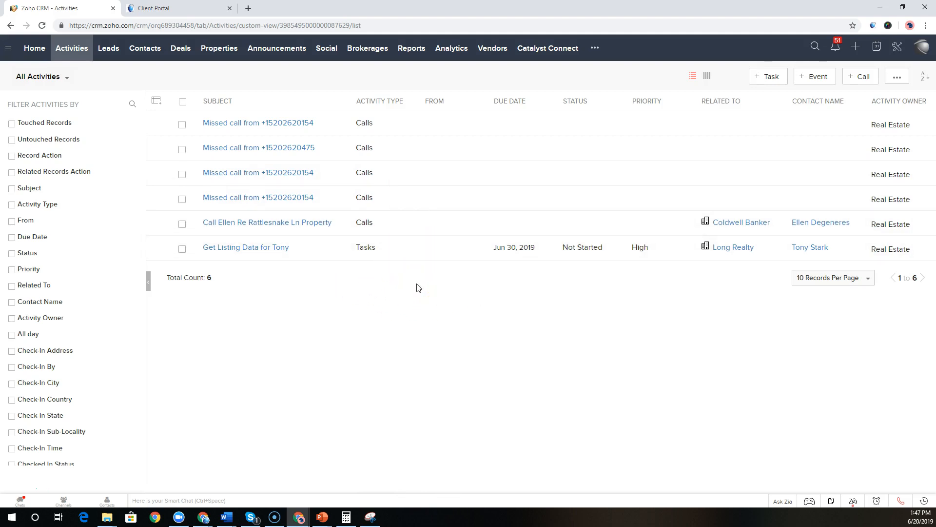
pyautogui.click(102, 56)
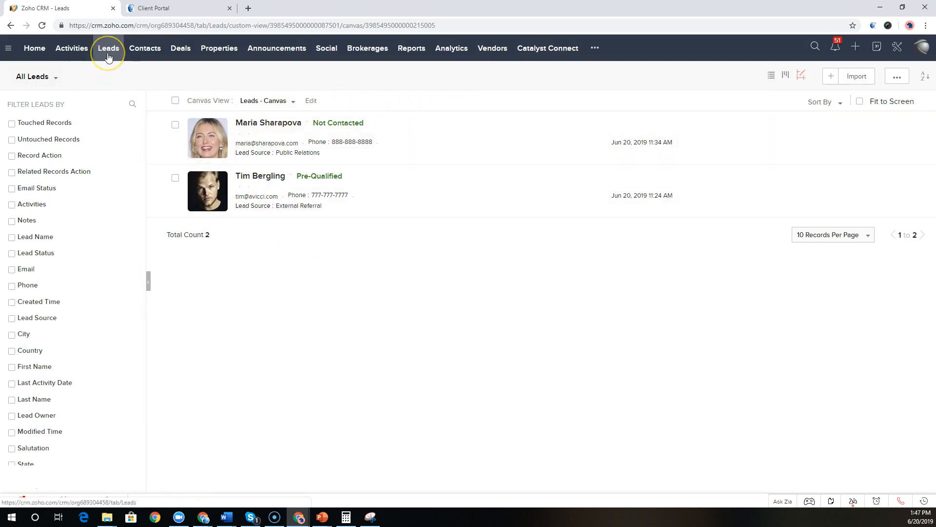
pyautogui.click(265, 176)
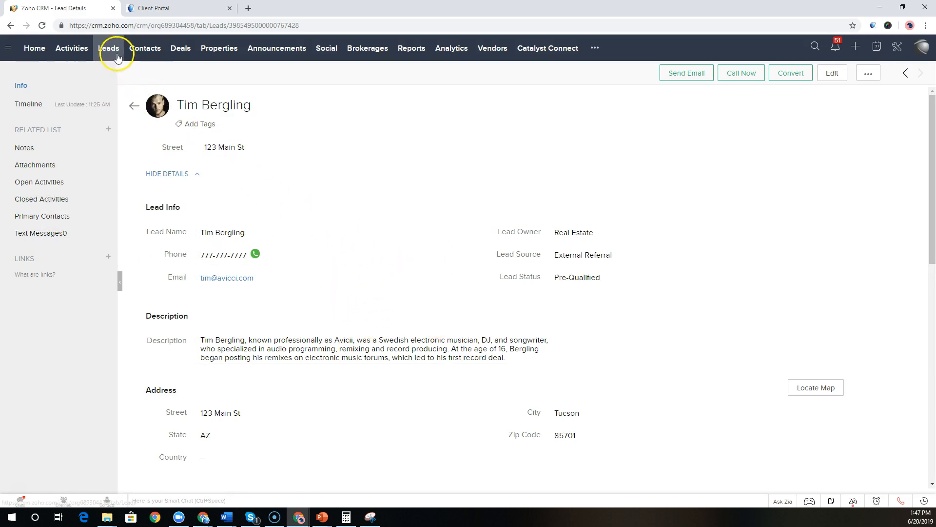
# Open the Long Realty contact's record and review its contact information, property profile, address and portal settings
pyautogui.click(143, 50)
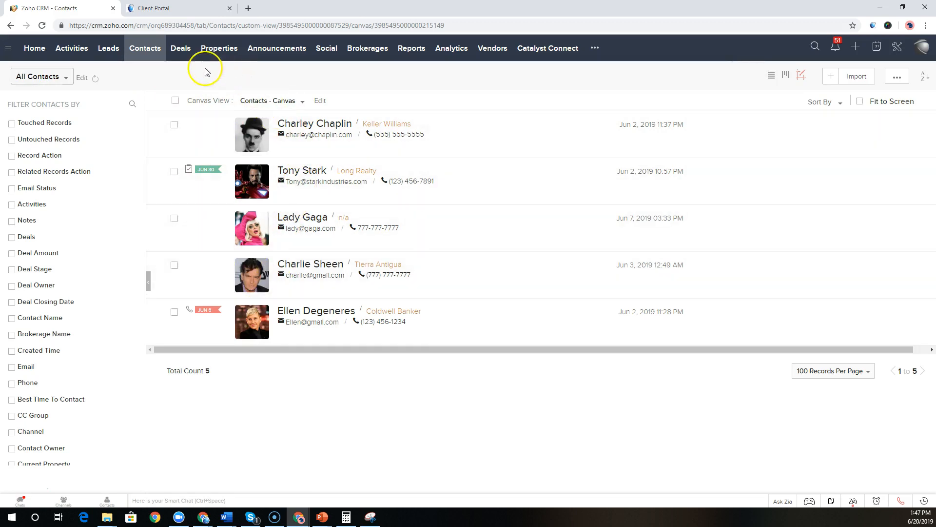
pyautogui.click(291, 174)
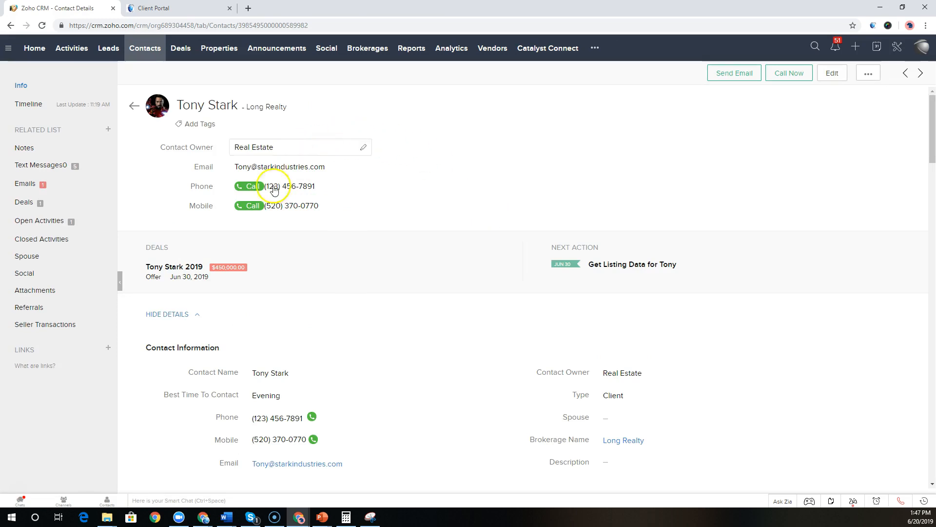
pyautogui.scroll(-7, 403, 345)
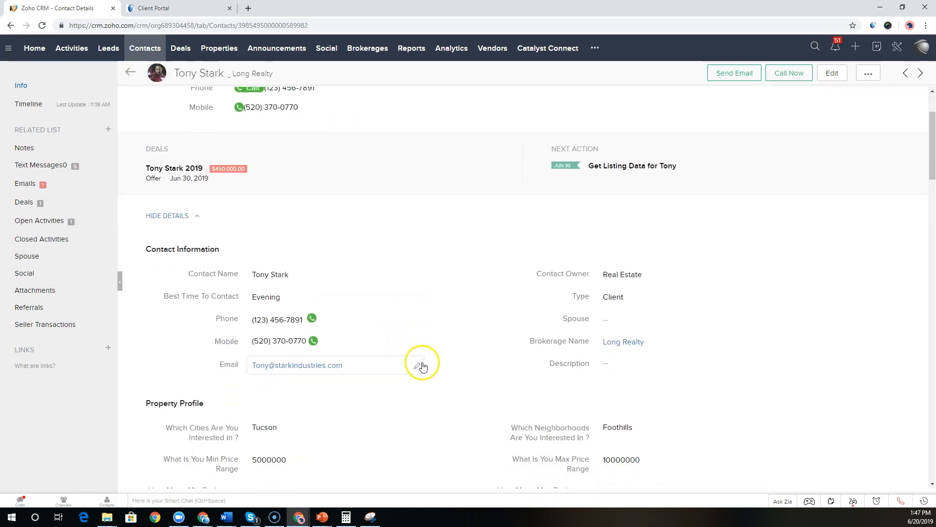
pyautogui.scroll(-2, 322, 395)
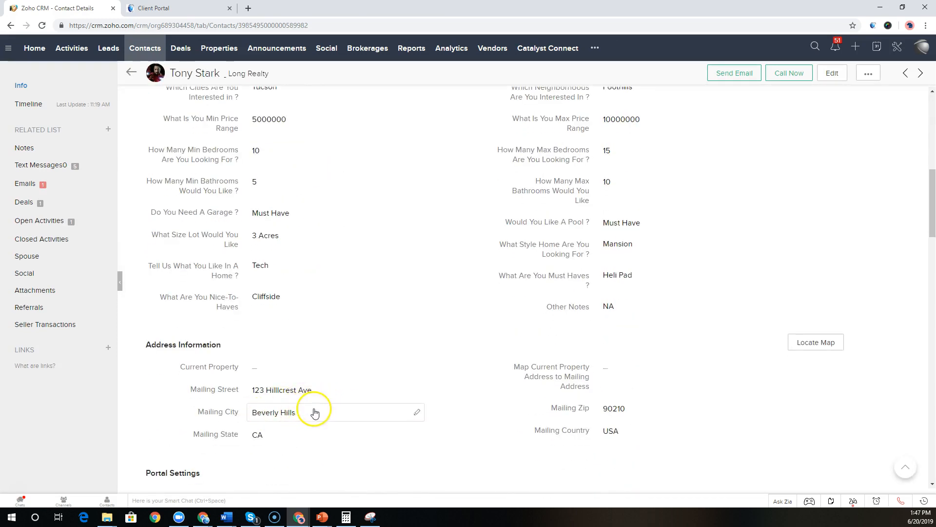
pyautogui.scroll(-3, 341, 399)
pyautogui.moveTo(270, 357)
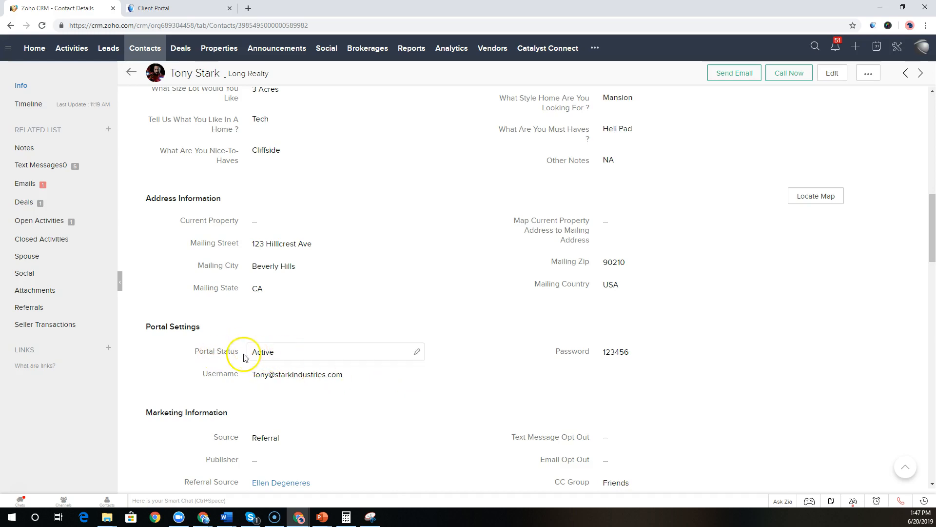
pyautogui.scroll(10, 331, 332)
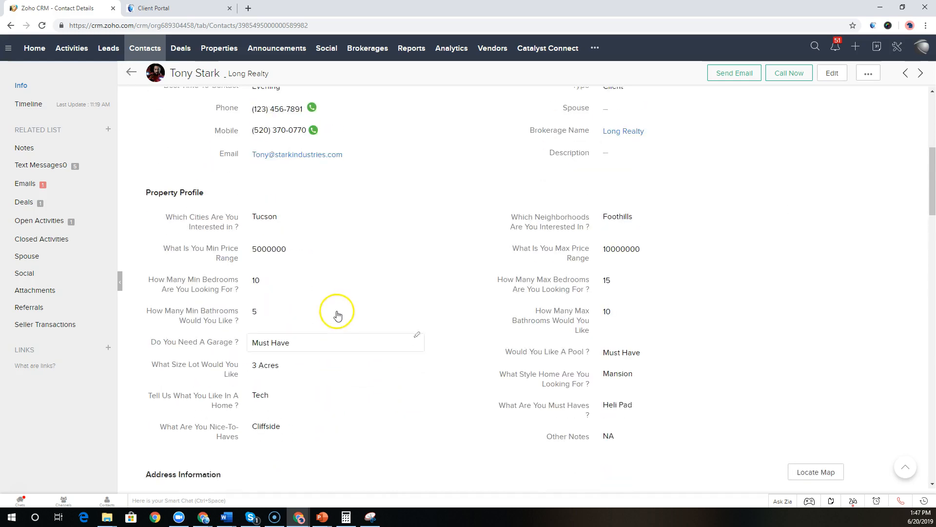
# Switch to the Client Portal and log in with the prefilled client credentials
pyautogui.click(179, 8)
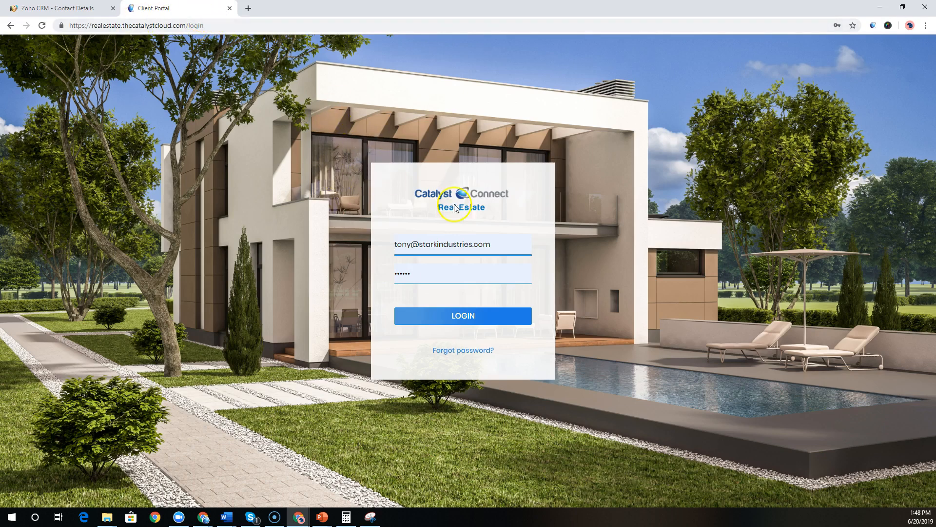
pyautogui.click(452, 316)
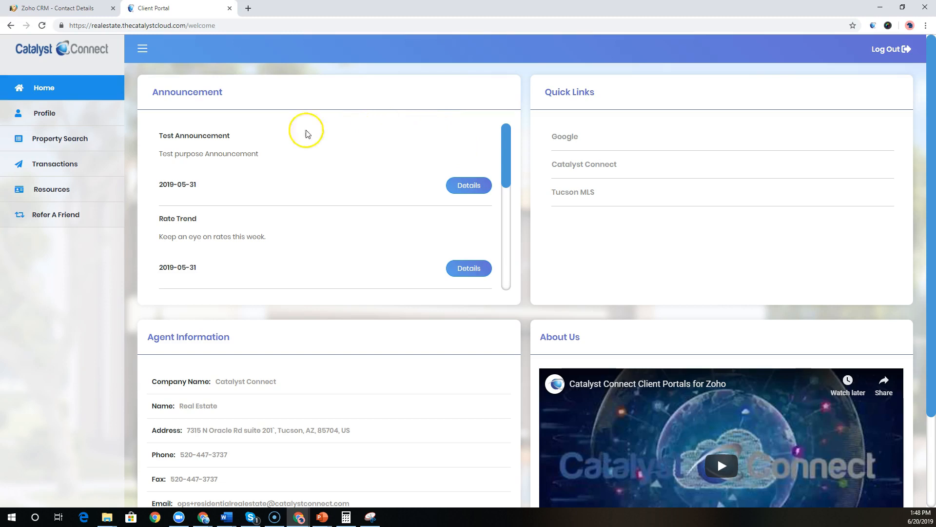
# View the Announcements list in Zoho CRM and review the Client Portal home page's announcements, agent information and About Us sections
pyautogui.click(72, 10)
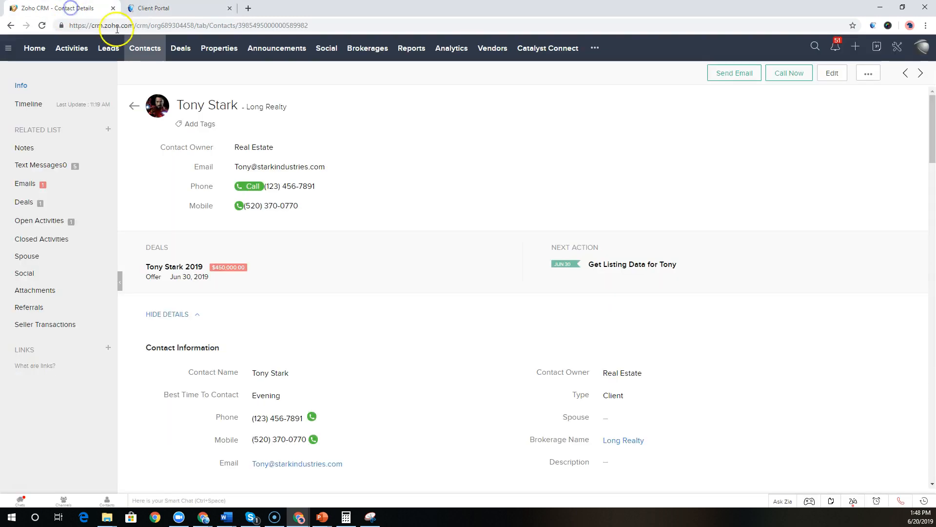
pyautogui.click(279, 49)
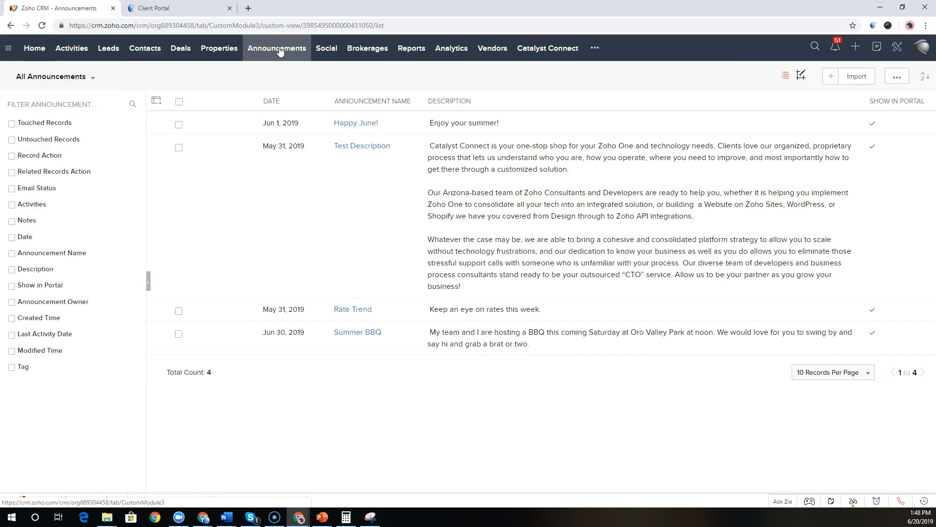
pyautogui.click(190, 10)
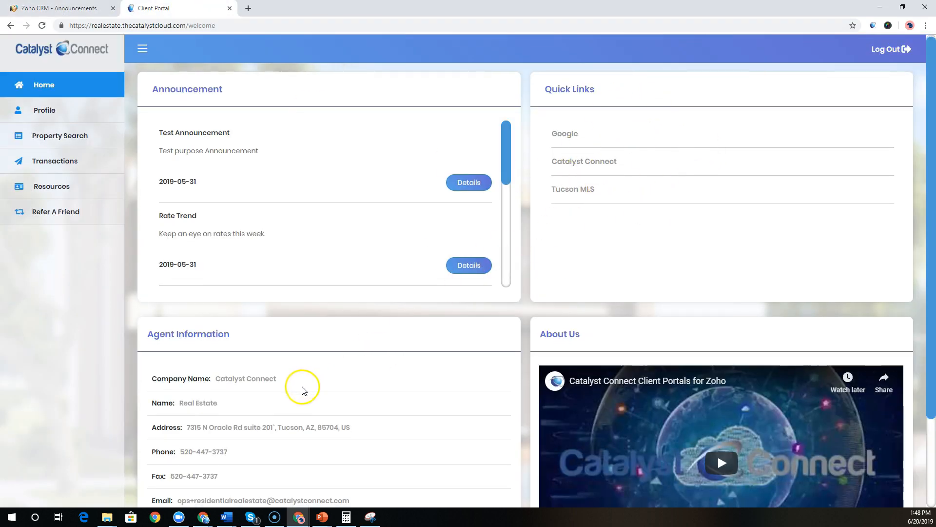
pyautogui.scroll(-2, 201, 360)
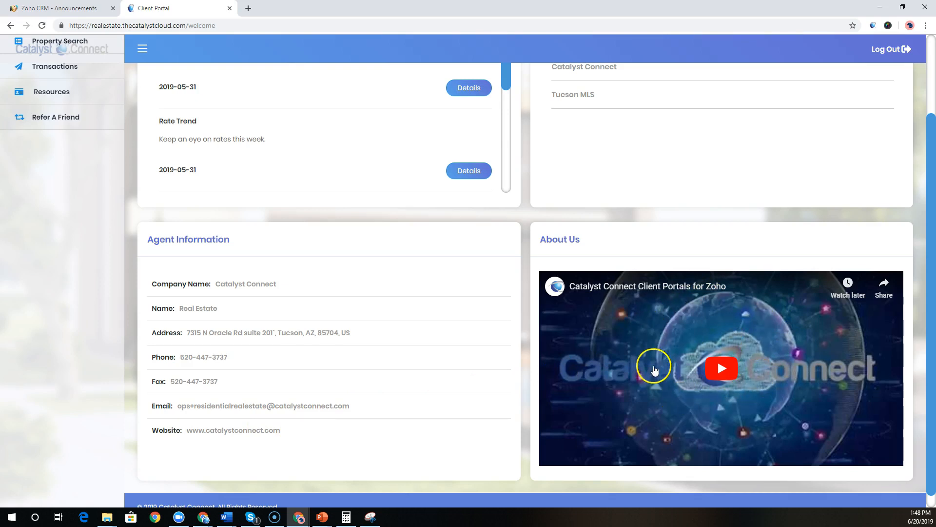
pyautogui.scroll(2, 449, 349)
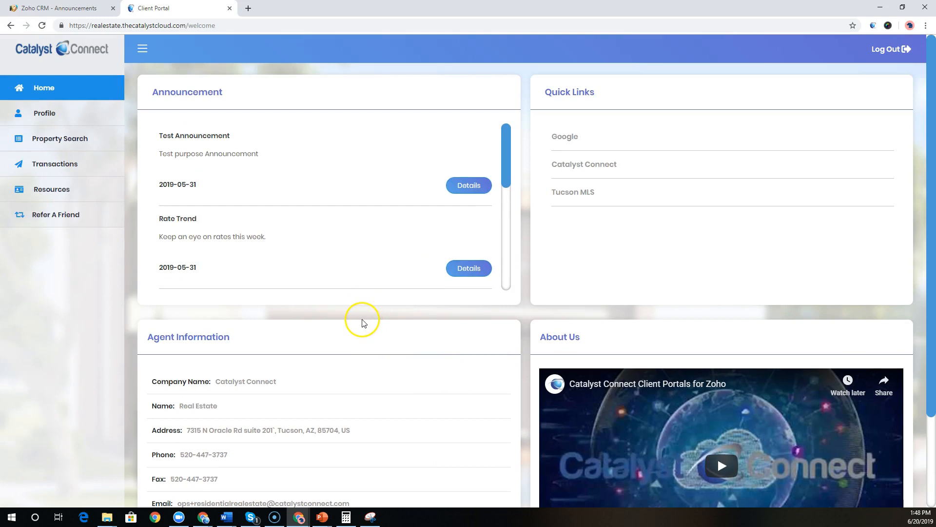
# Open the portal profile and review its Contact Information, Secondary Contact and Property Profile sections
pyautogui.click(57, 113)
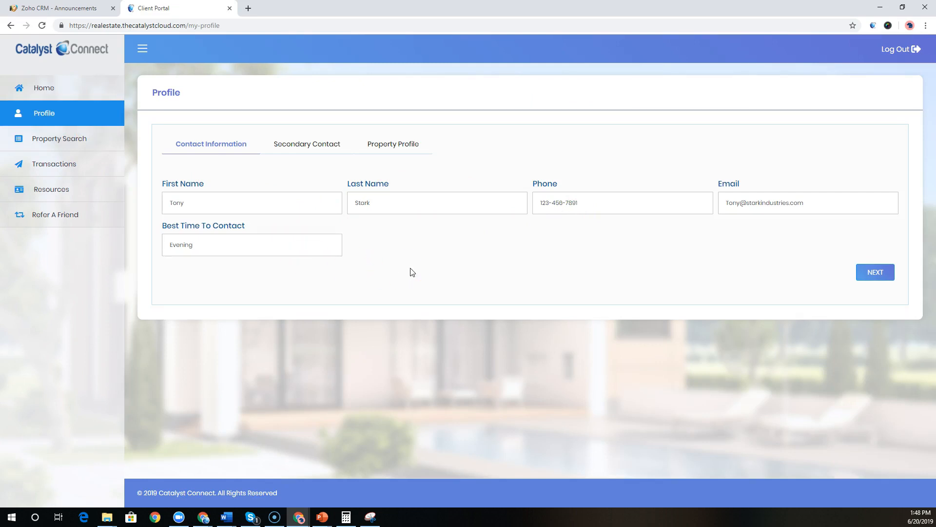
pyautogui.click(309, 144)
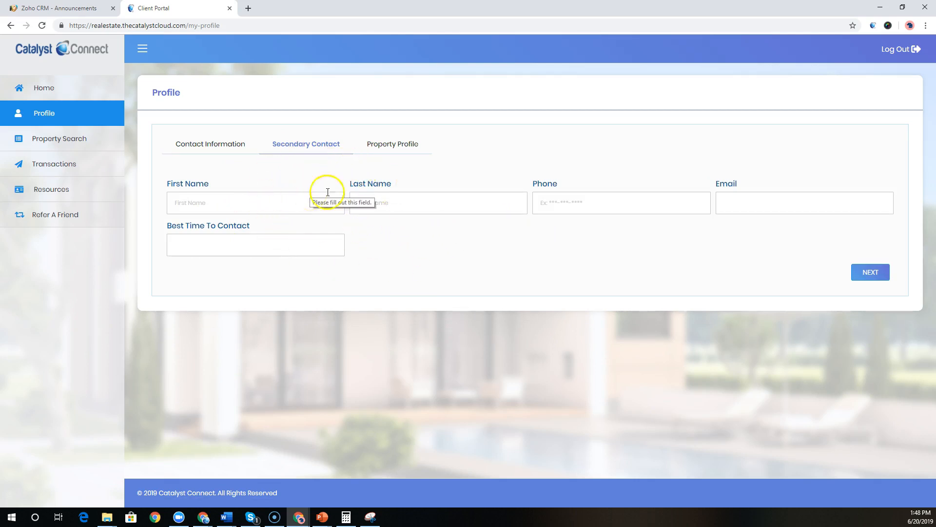
pyautogui.click(401, 152)
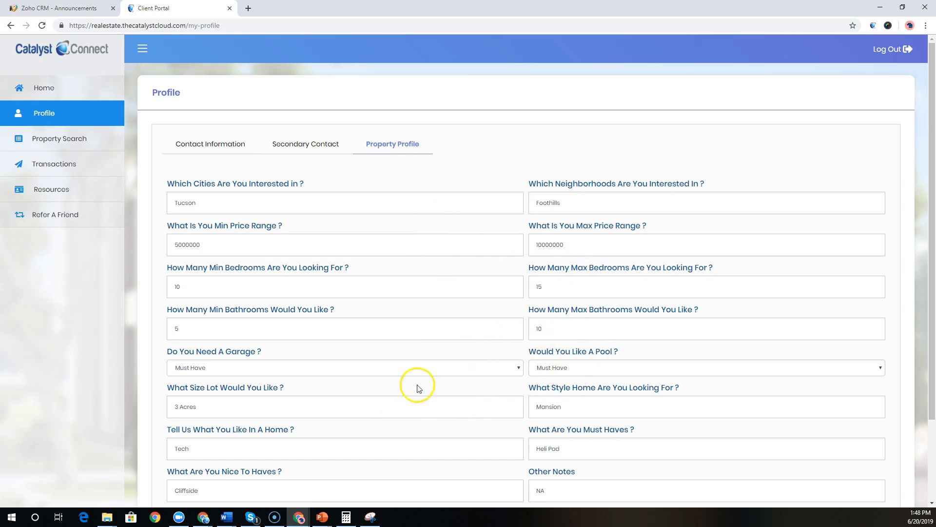
# Return to Zoho CRM, reopen the Long Realty contact and examine the property profile and portal settings for comparison with the portal
pyautogui.click(51, 8)
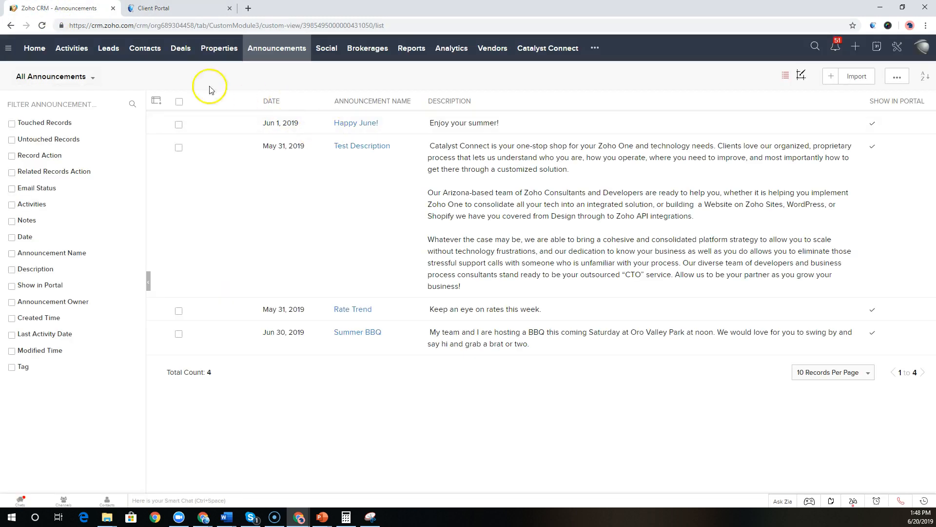
pyautogui.click(137, 54)
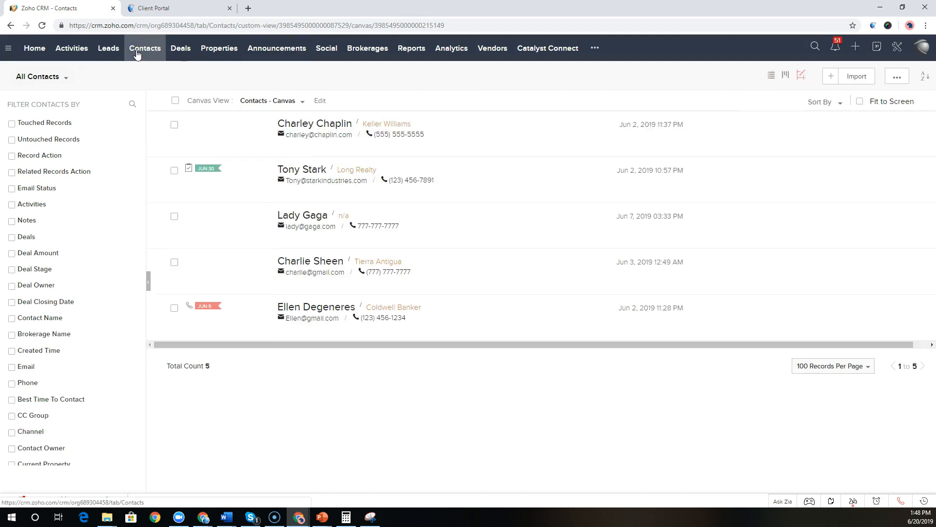
pyautogui.click(303, 173)
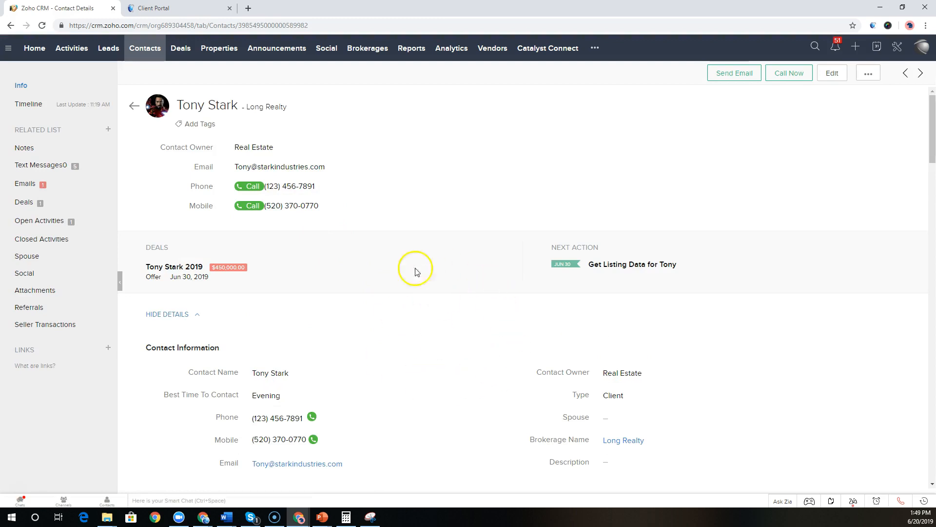
pyautogui.scroll(-3, 321, 352)
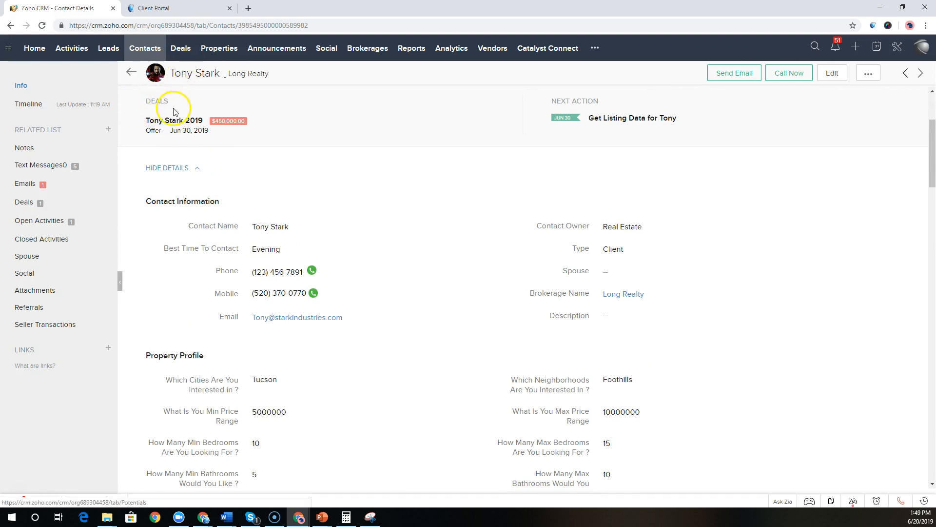
pyautogui.scroll(-2, 361, 373)
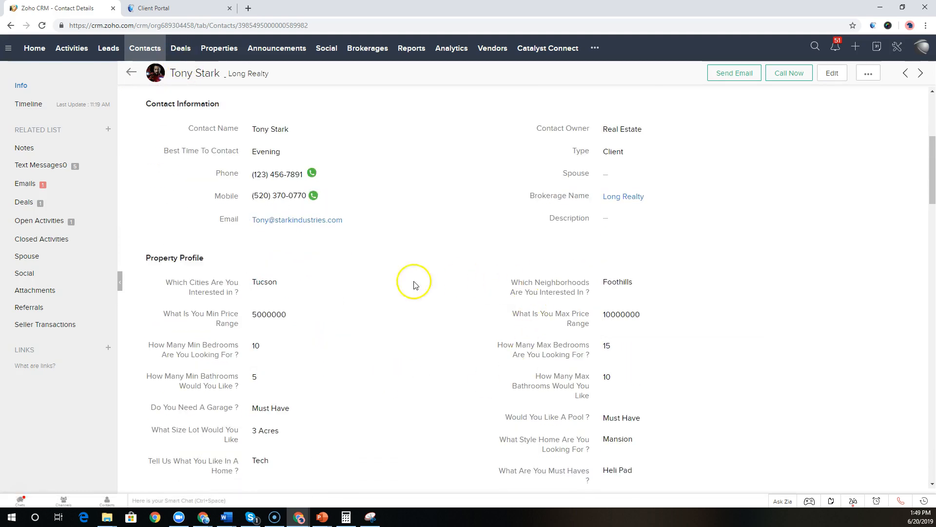
pyautogui.scroll(-2, 407, 366)
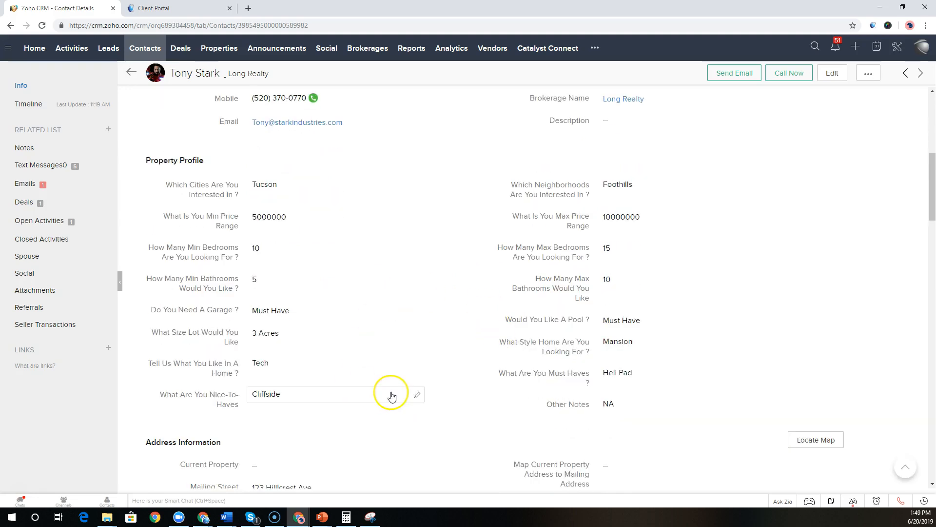
pyautogui.scroll(-2, 390, 395)
pyautogui.scroll(-3, 416, 374)
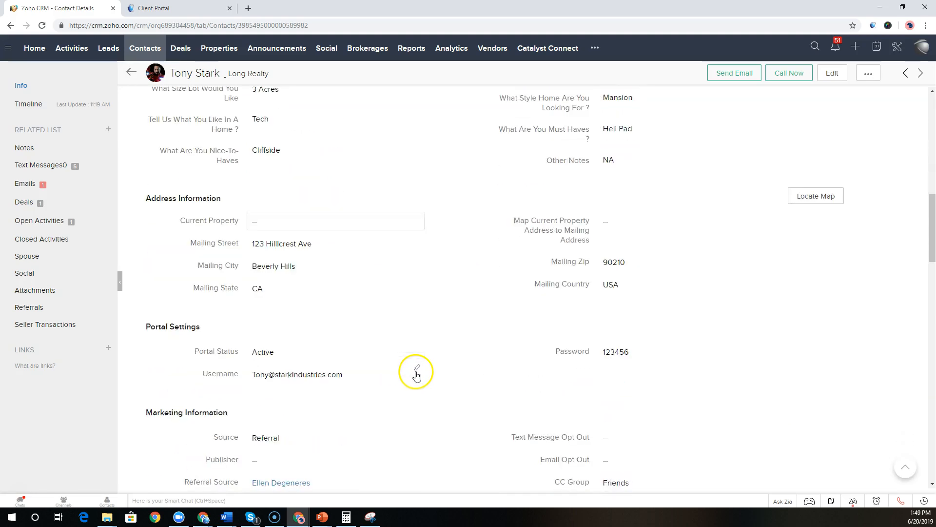
pyautogui.scroll(4, 410, 360)
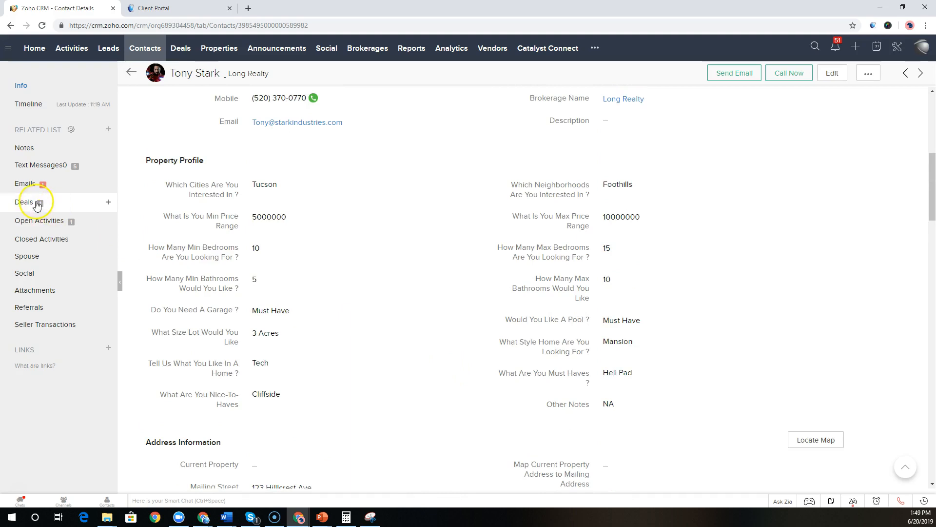
# Open the contact's 2019 deal at the Offer stage and view its related Properties list
pyautogui.click(58, 207)
pyautogui.click(181, 145)
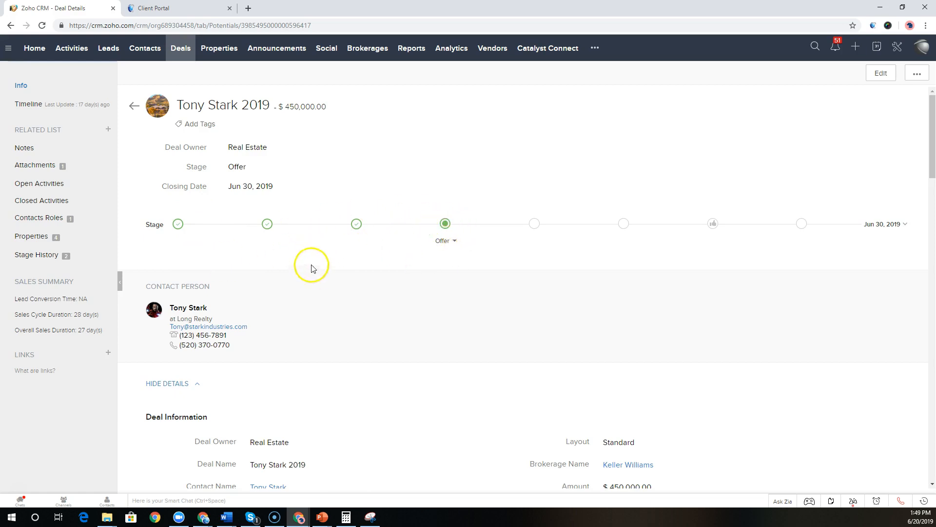
pyautogui.click(32, 237)
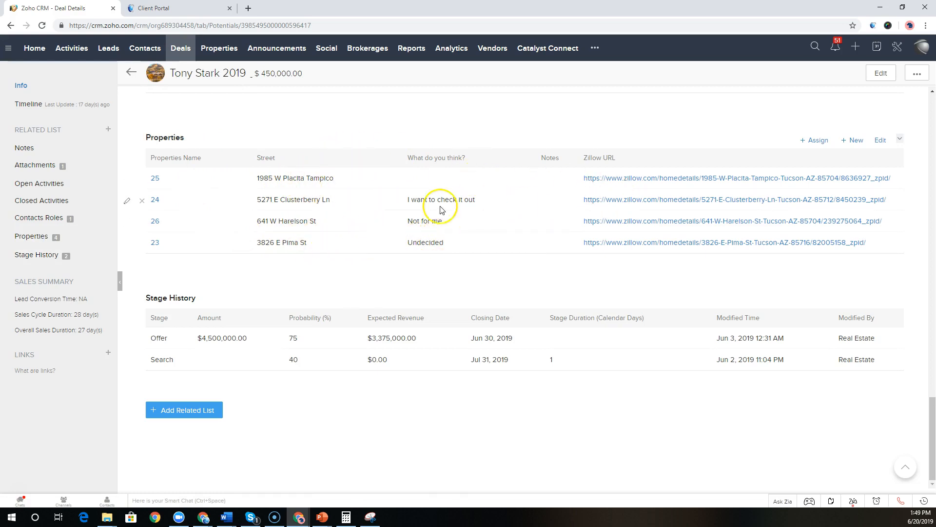
# Browse the Properties list in Zoho CRM, open a blank new property record and review its information, address and valuation fields
pyautogui.click(221, 47)
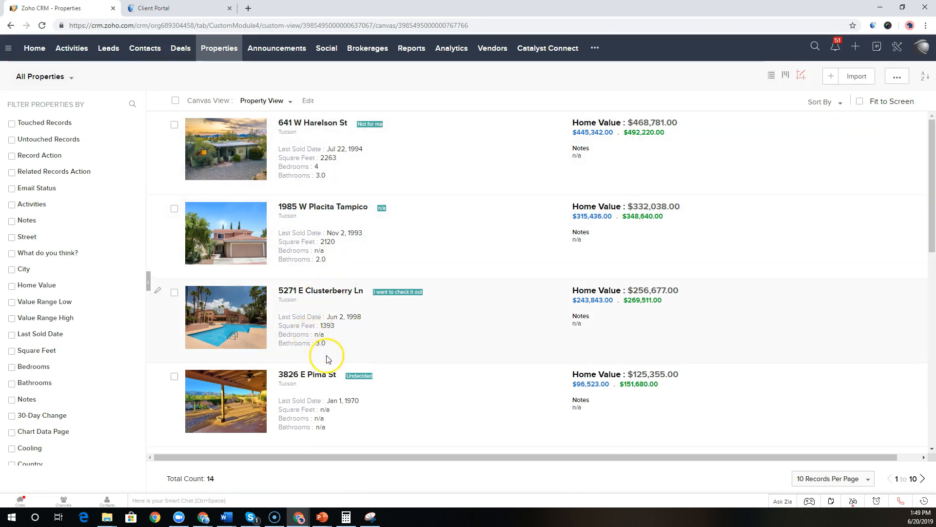
pyautogui.scroll(-1, 326, 359)
pyautogui.click(832, 76)
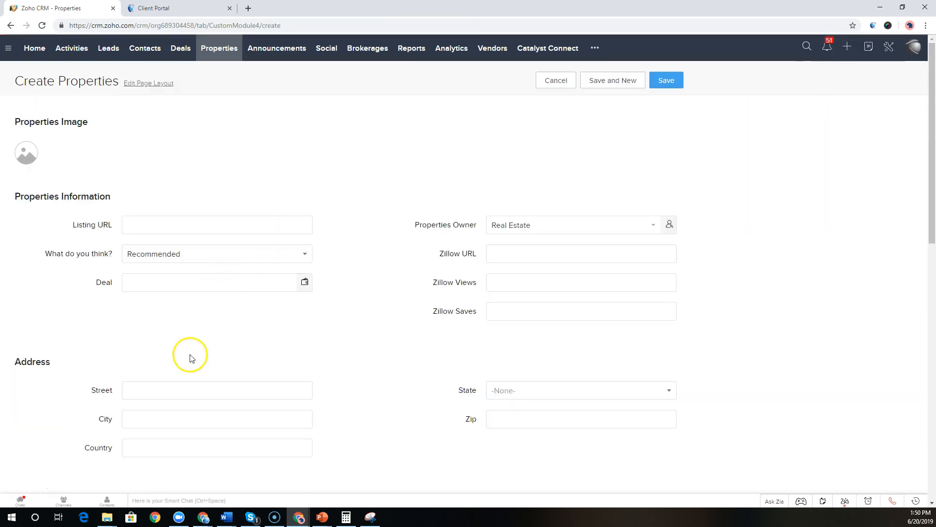
pyautogui.scroll(-2, 312, 419)
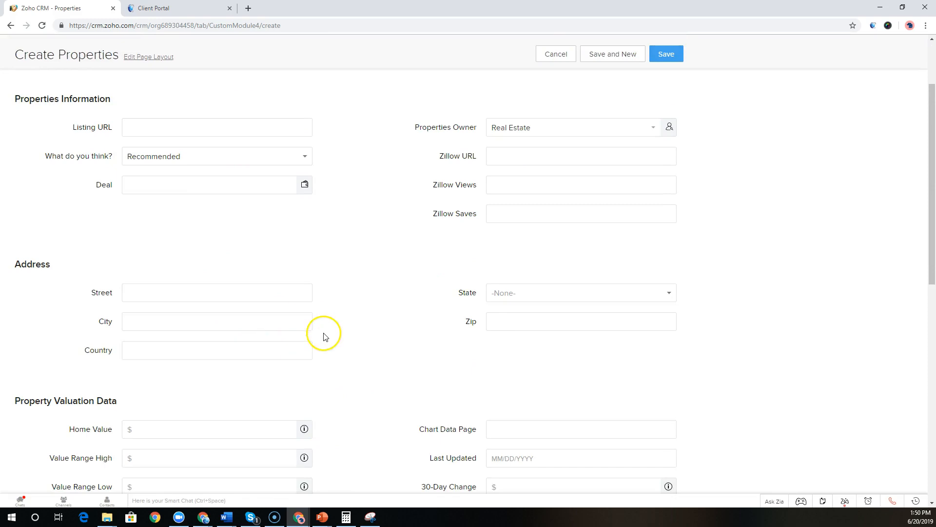
pyautogui.click(150, 189)
pyautogui.scroll(2, 336, 263)
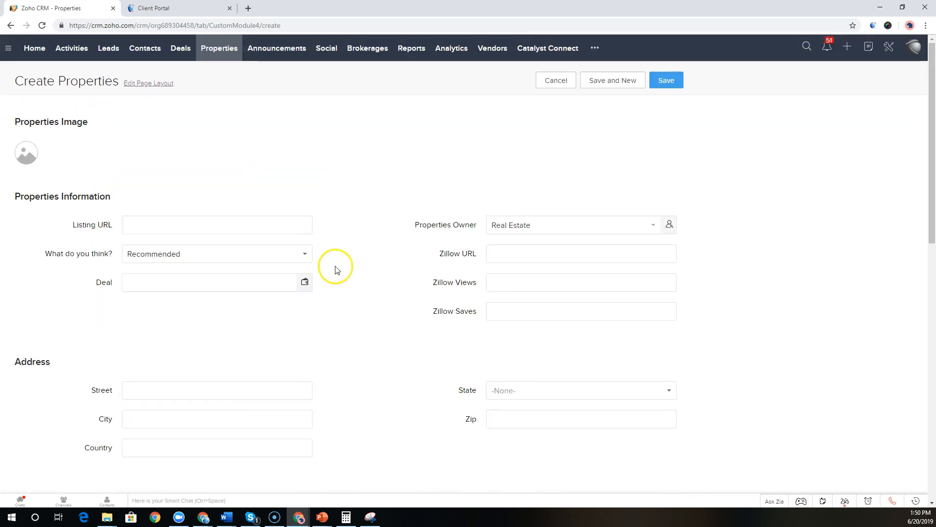
# Switch to the Client Portal's Property Search and review the location and property info of the listing marked "I want to check it out"
pyautogui.click(168, 9)
pyautogui.click(70, 141)
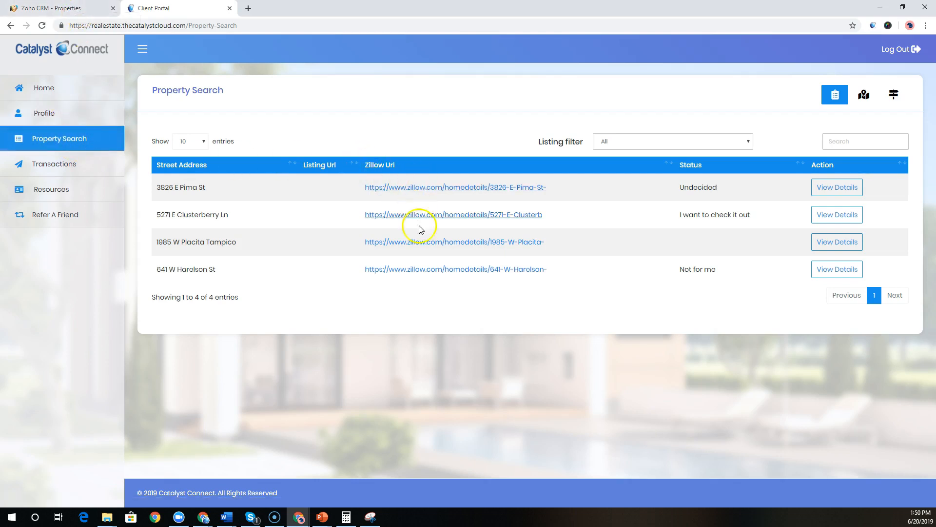
pyautogui.click(833, 223)
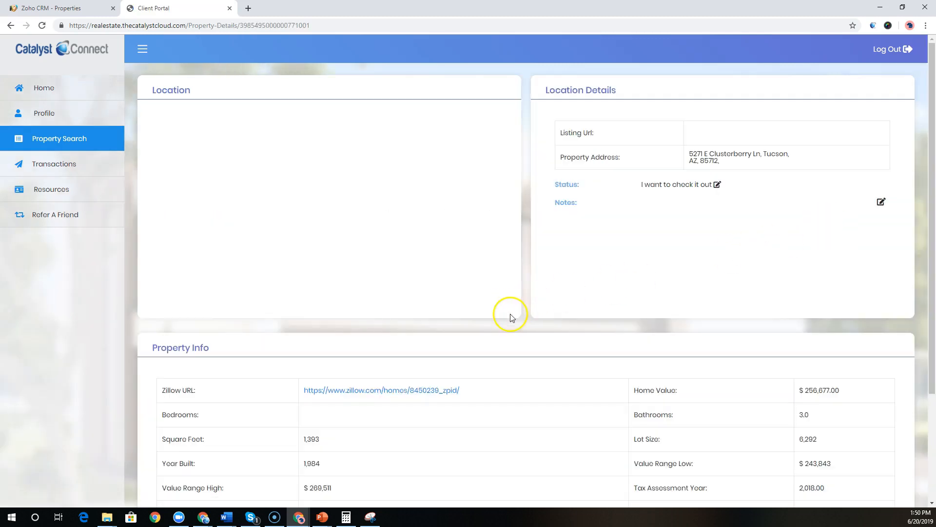
pyautogui.scroll(-1, 524, 363)
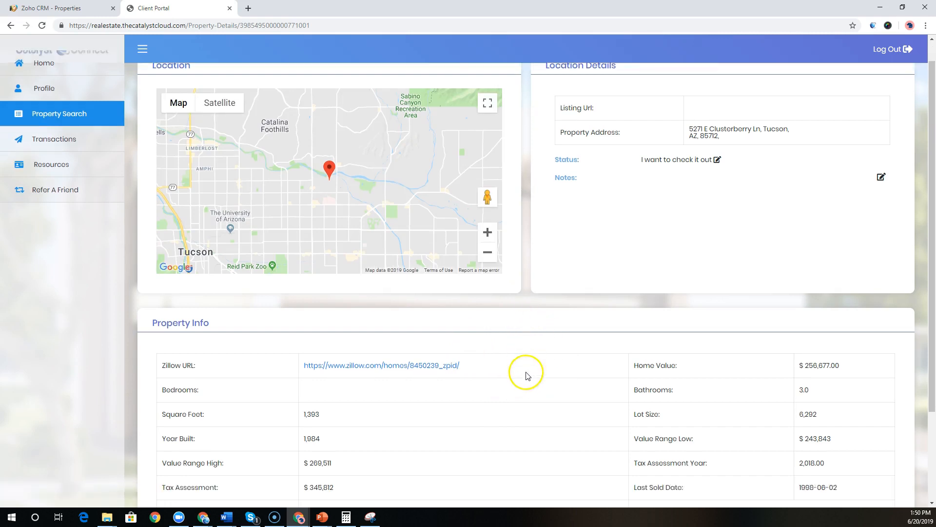
pyautogui.scroll(-3, 402, 439)
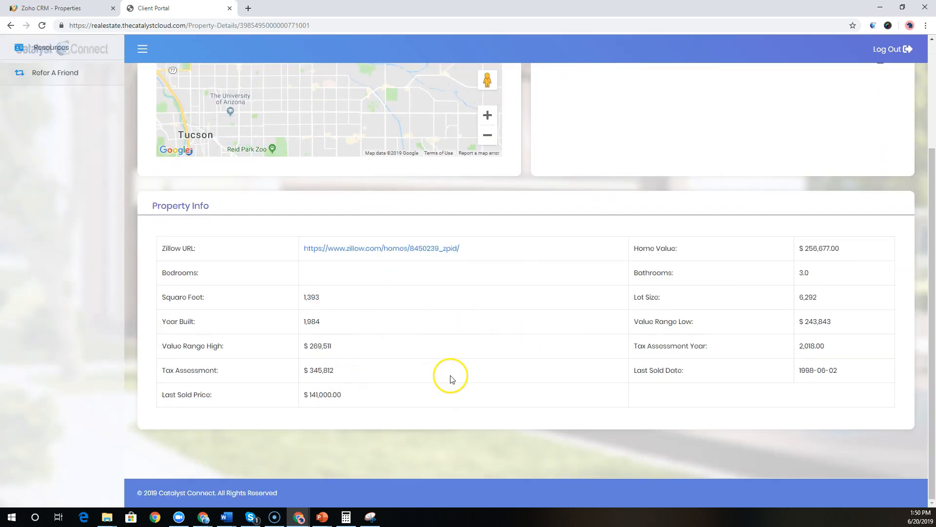
pyautogui.scroll(1, 451, 380)
pyautogui.scroll(1, 452, 380)
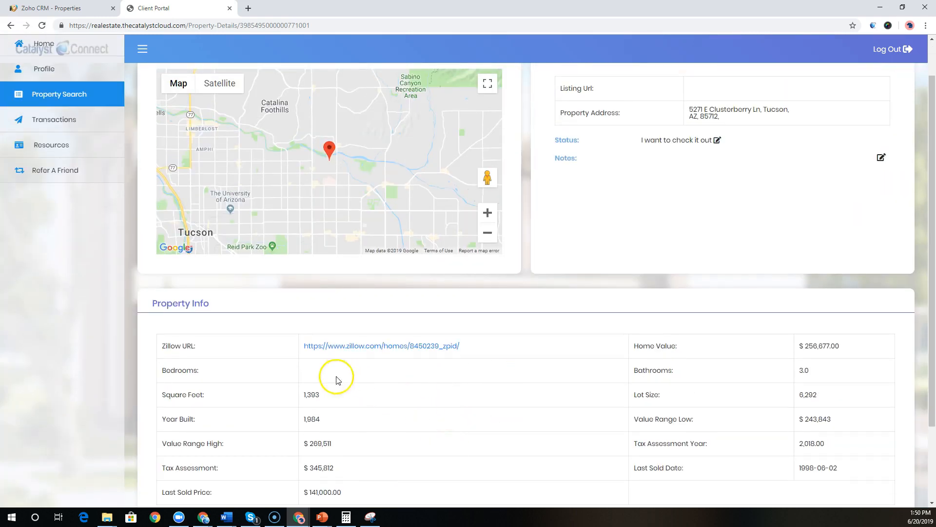
pyautogui.scroll(1, 383, 453)
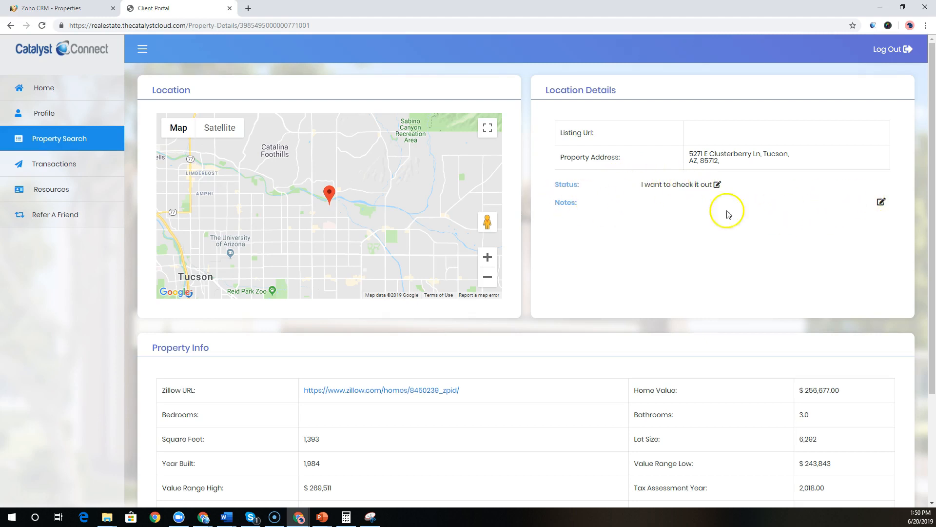
# Return to the saved property listings, show them on the map and look at a Tucson location in Street View
pyautogui.click(92, 146)
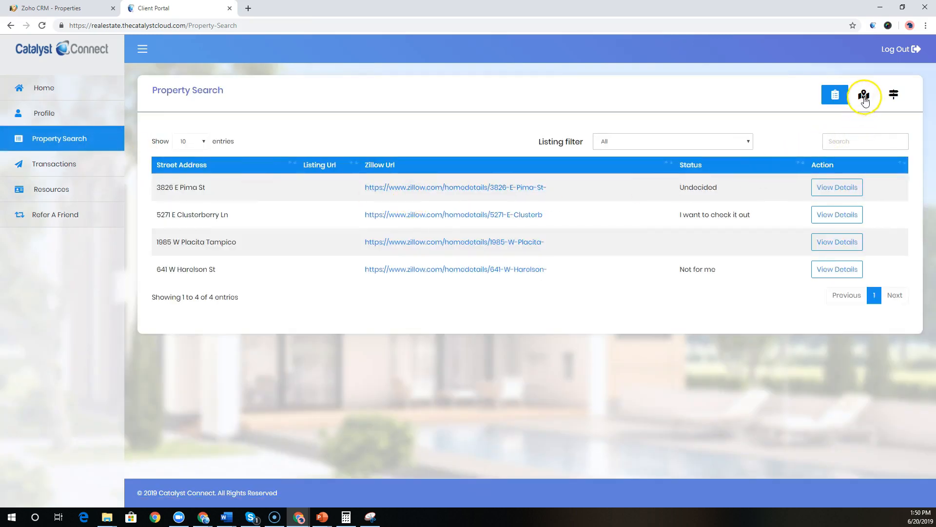
pyautogui.click(867, 100)
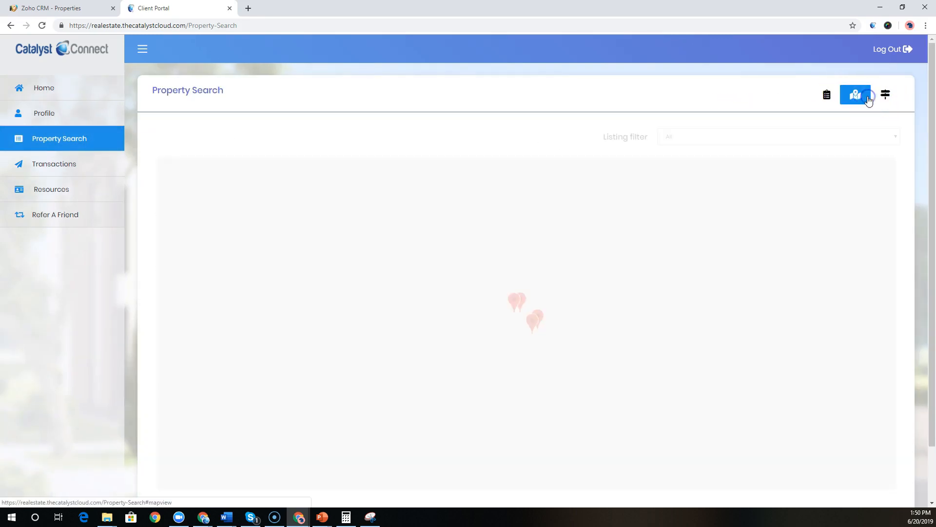
pyautogui.scroll(3, 523, 319)
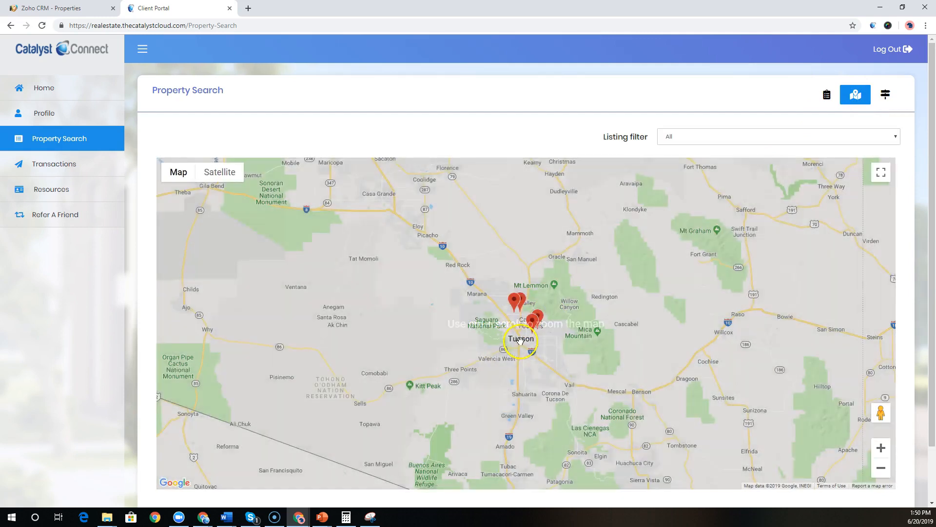
pyautogui.scroll(2, 519, 344)
pyautogui.click(223, 180)
pyautogui.moveTo(881, 413)
pyautogui.mouseDown()
pyautogui.moveTo(564, 328)
pyautogui.moveTo(561, 301)
pyautogui.mouseUp()
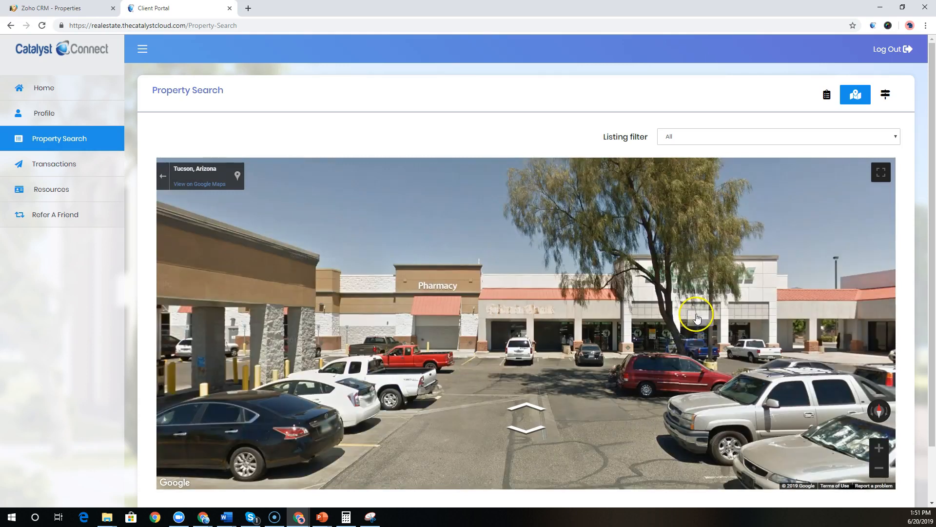
# Search for properties in Tucson, Arizona, and view the property info of one listing on the results map
pyautogui.click(885, 95)
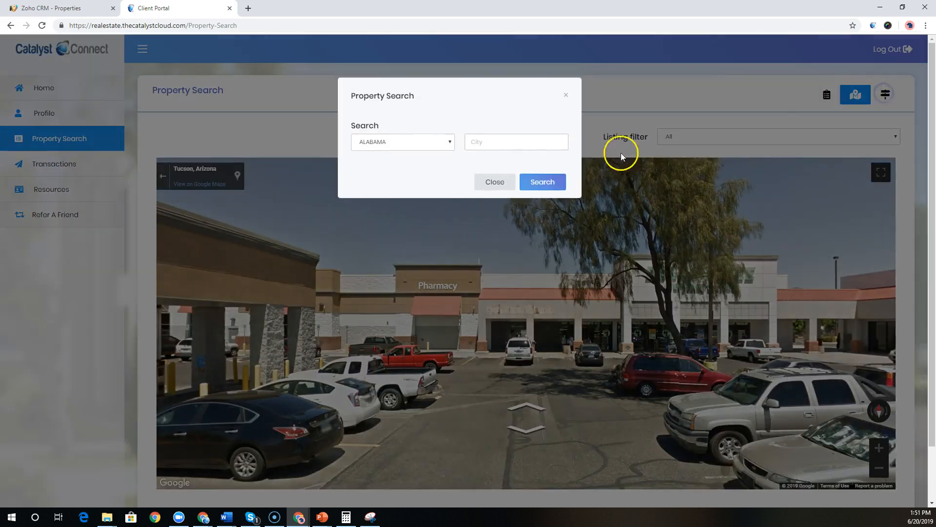
pyautogui.click(404, 139)
pyautogui.click(392, 186)
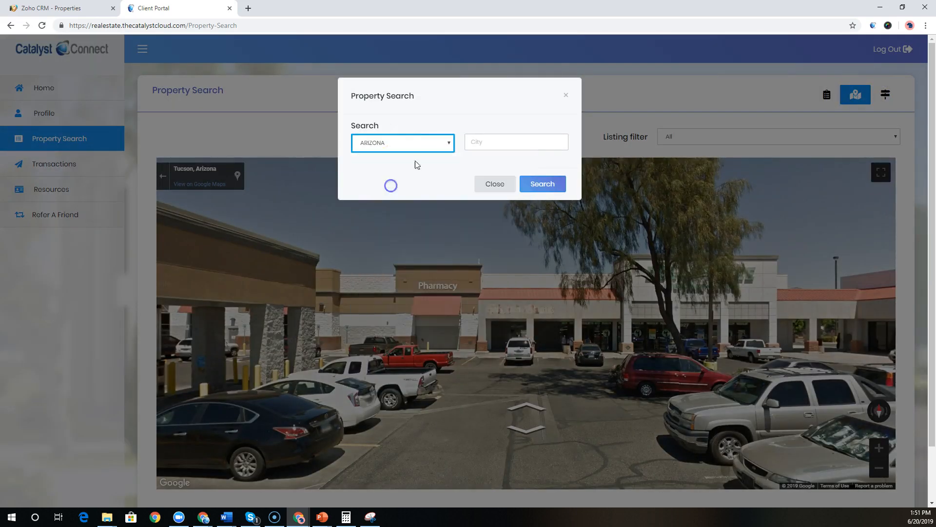
pyautogui.click(489, 144)
pyautogui.write('Tucson')
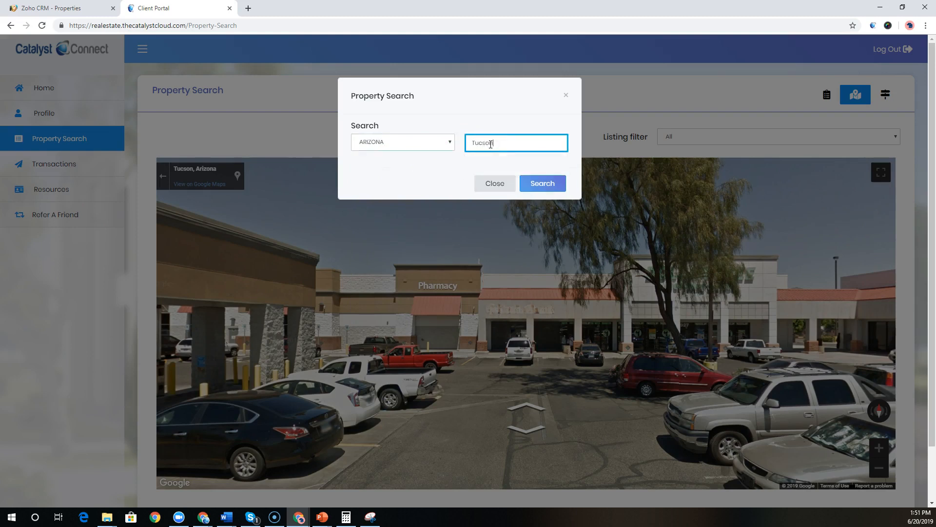
pyautogui.click(548, 180)
pyautogui.click(571, 179)
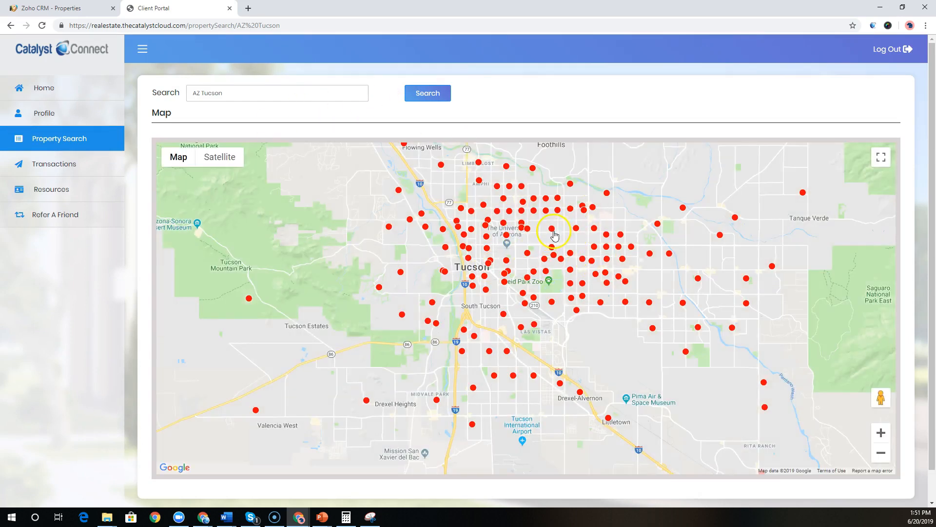
pyautogui.click(553, 229)
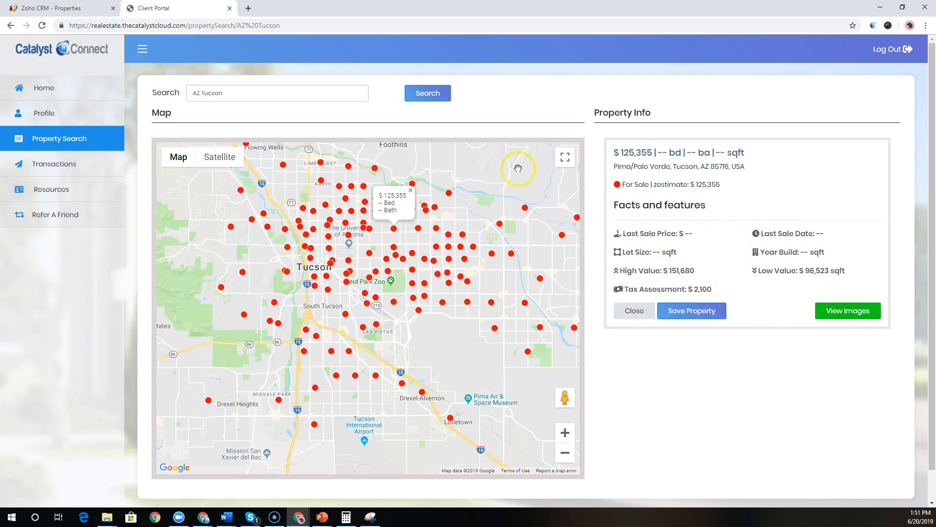
# View the Deals list in Zoho CRM, then return to the Client Portal's Property Search listings
pyautogui.click(57, 10)
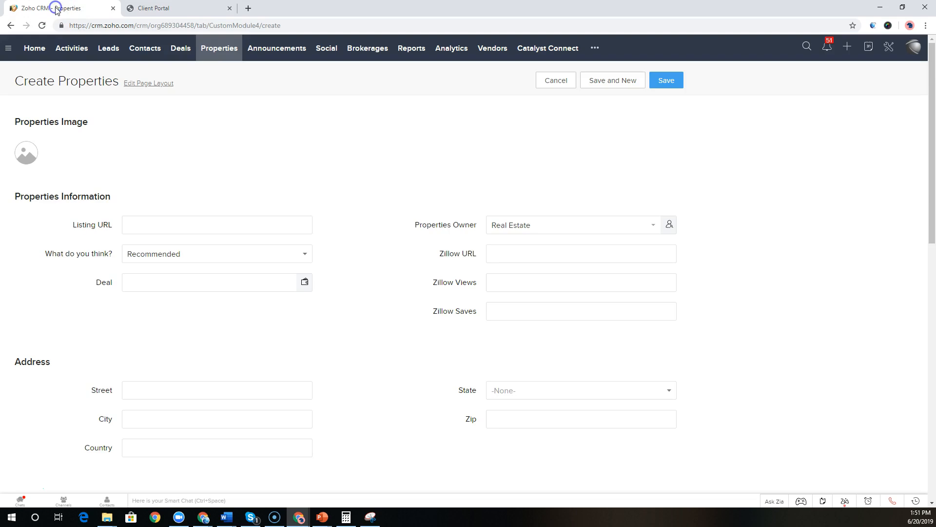
pyautogui.click(180, 55)
pyautogui.click(176, 49)
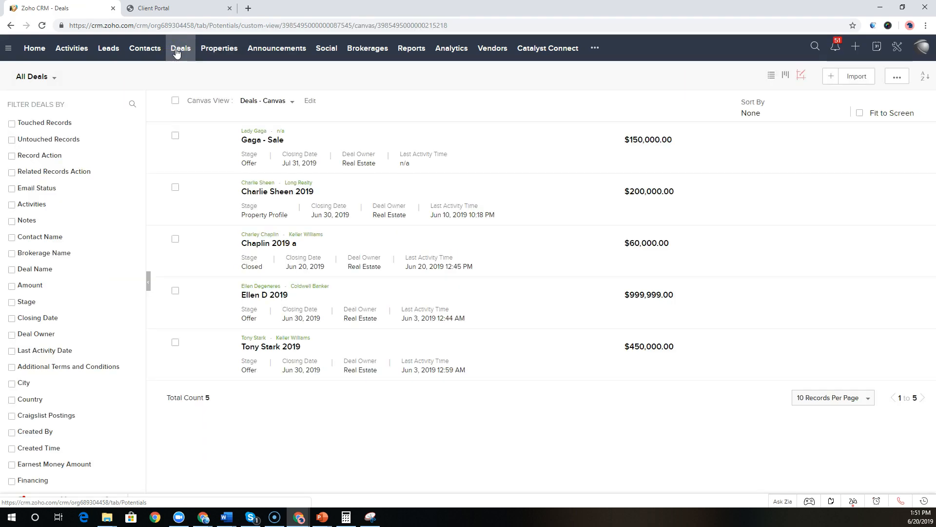
pyautogui.click(179, 8)
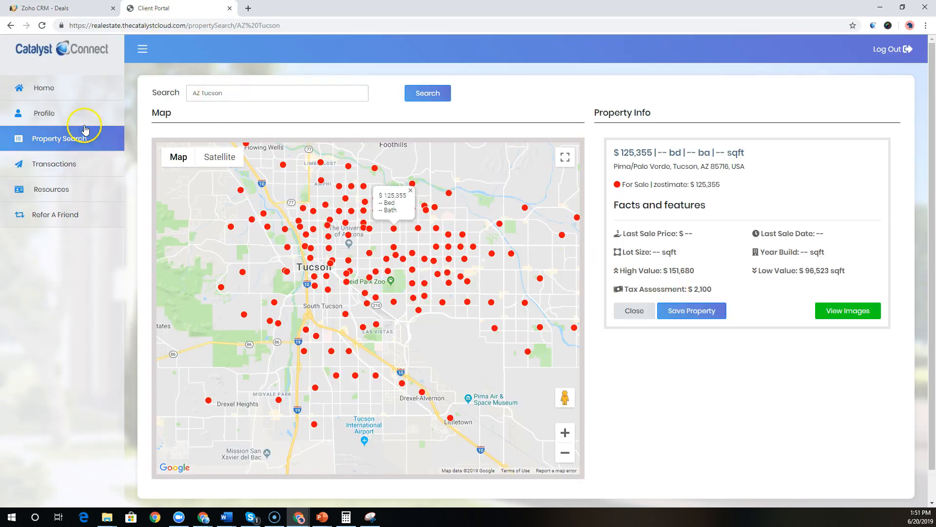
pyautogui.click(63, 139)
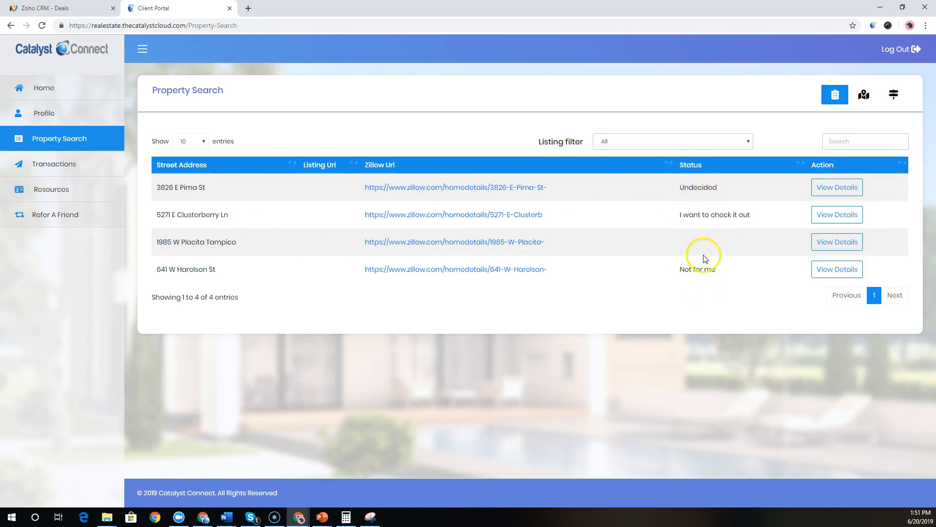
# Open the active transaction's details in the portal and review its stage timeline, property details, map and documents
pyautogui.click(48, 165)
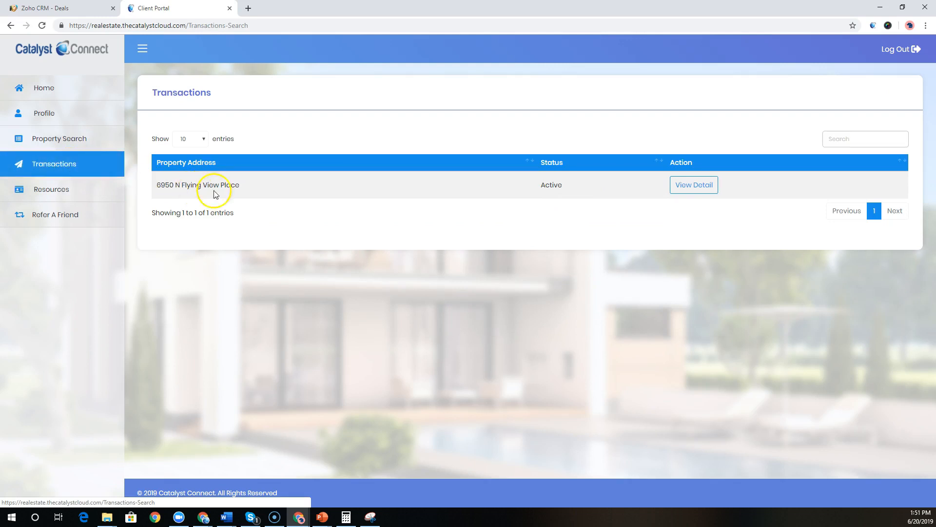
pyautogui.click(685, 189)
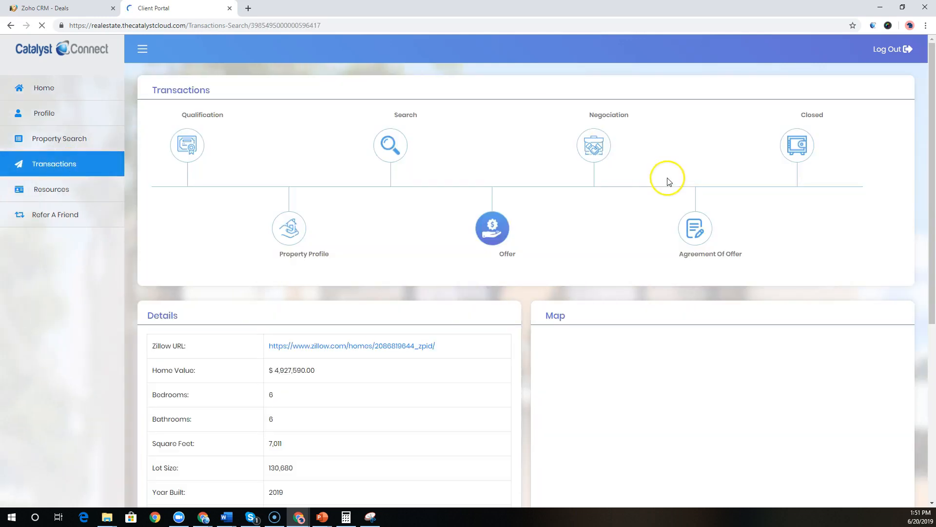
pyautogui.moveTo(184, 126)
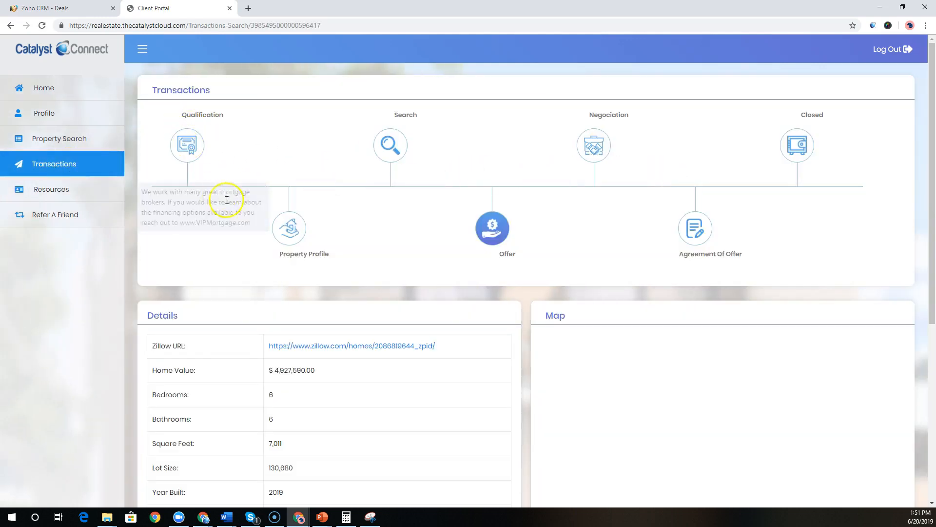
pyautogui.moveTo(655, 200)
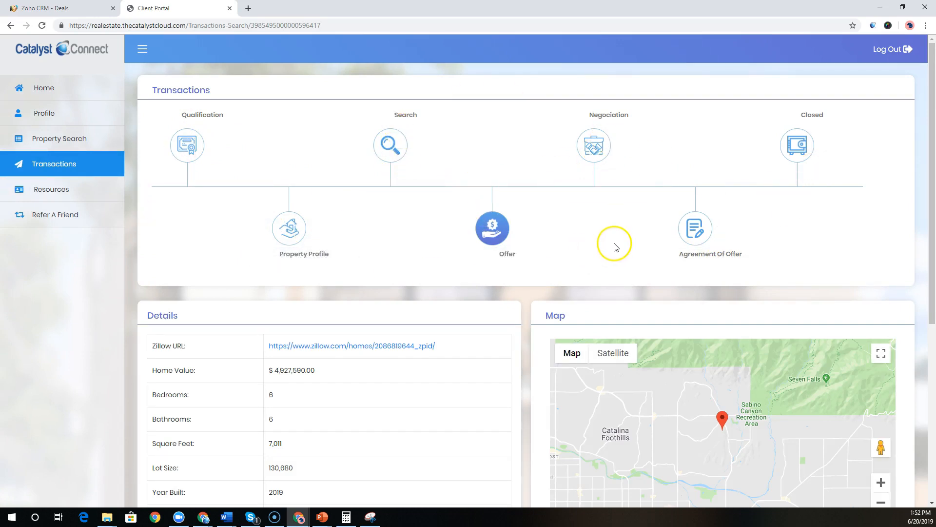
pyautogui.moveTo(503, 235)
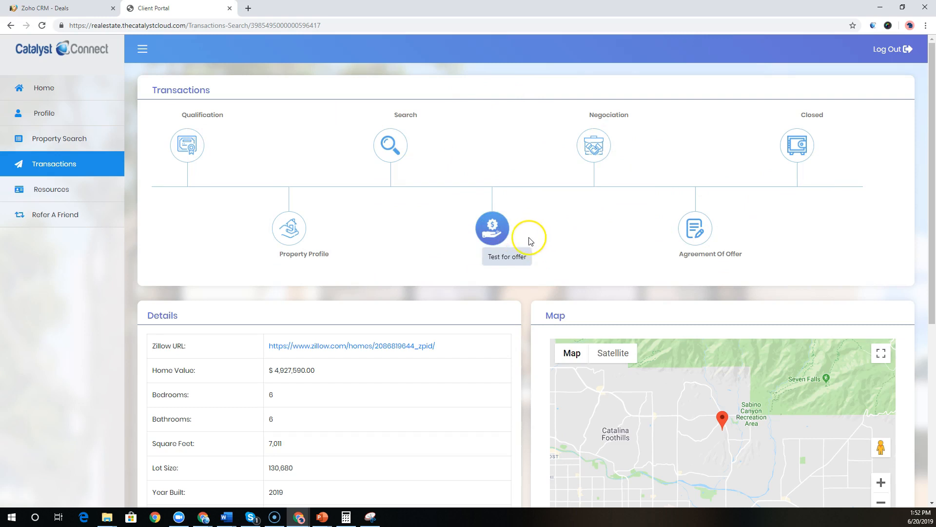
pyautogui.moveTo(341, 219)
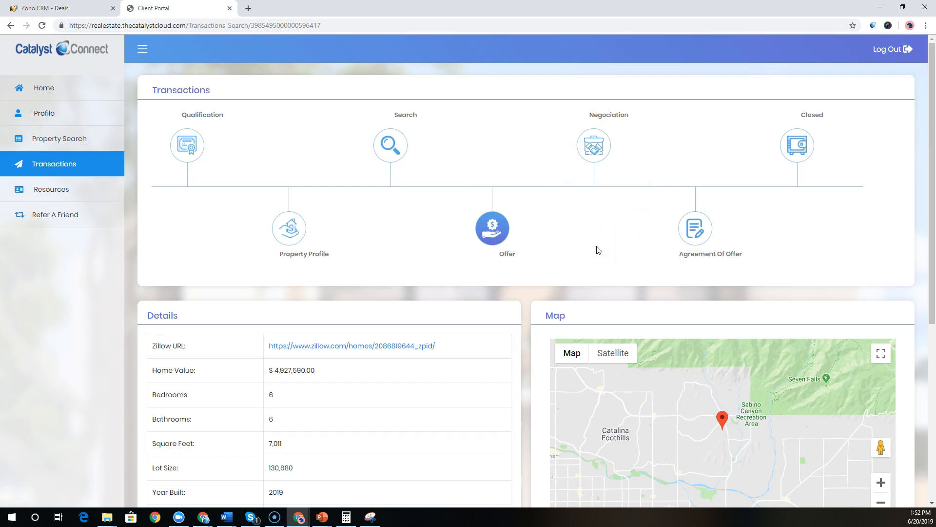
pyautogui.scroll(-2, 335, 328)
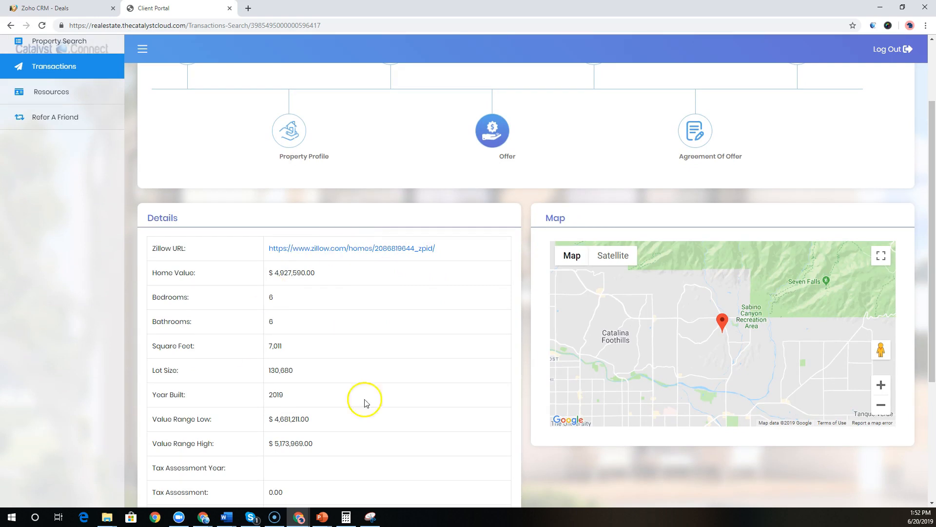
pyautogui.scroll(-3, 376, 398)
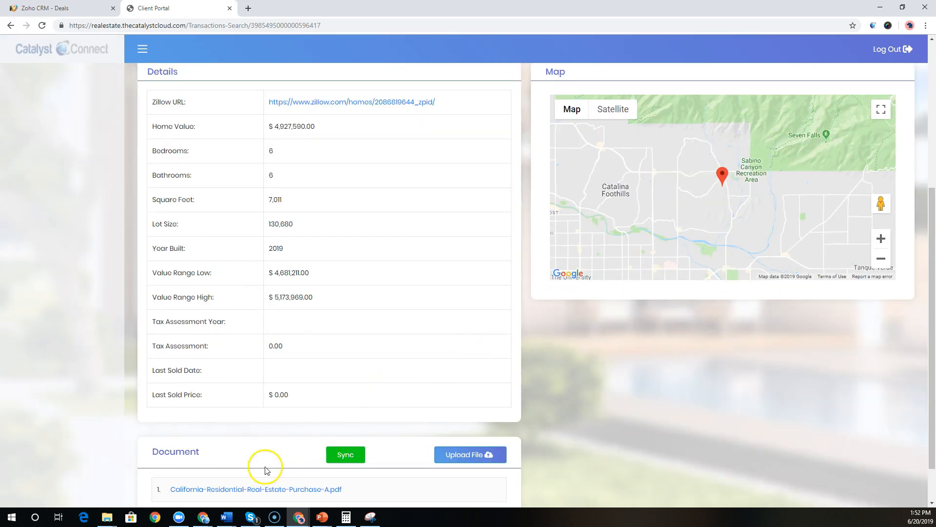
pyautogui.scroll(-1, 307, 418)
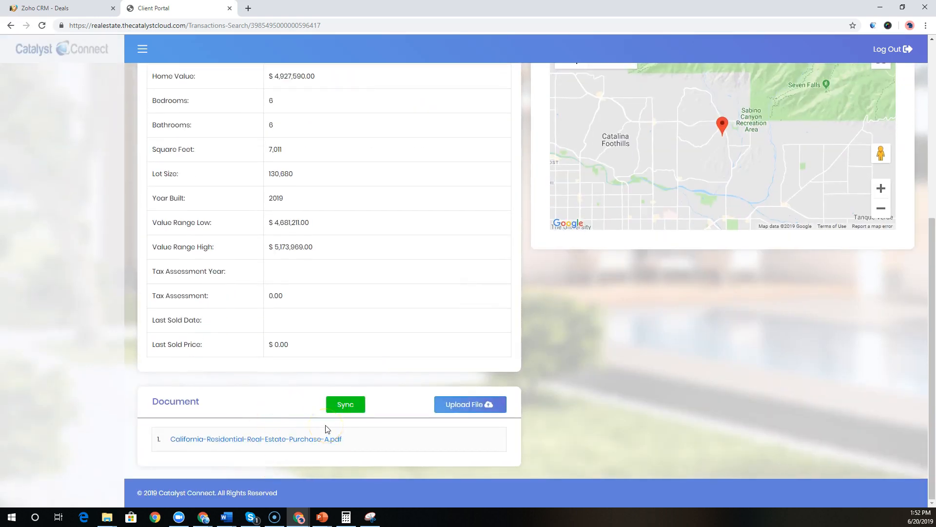
# Open the $450,000 deal in Zoho CRM and compare its attachment with the transaction's document in the Client Portal
pyautogui.click(53, 9)
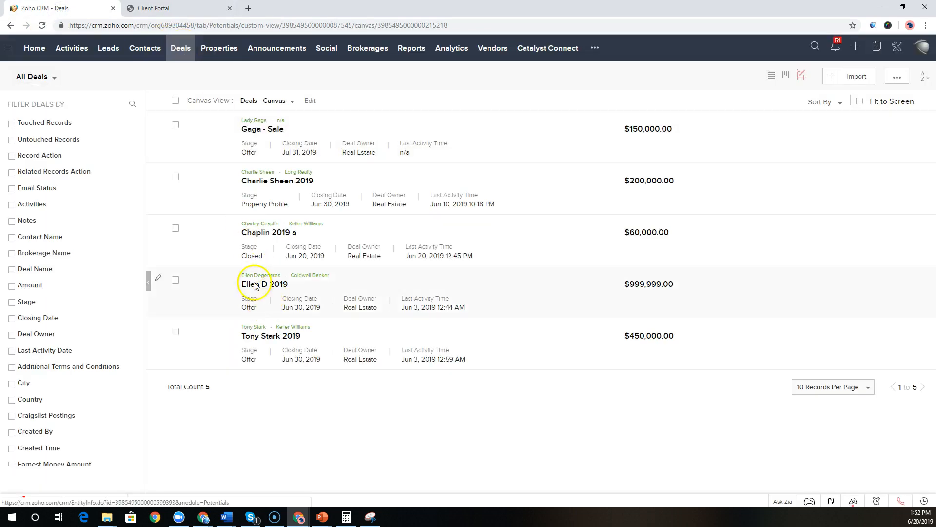
pyautogui.click(273, 340)
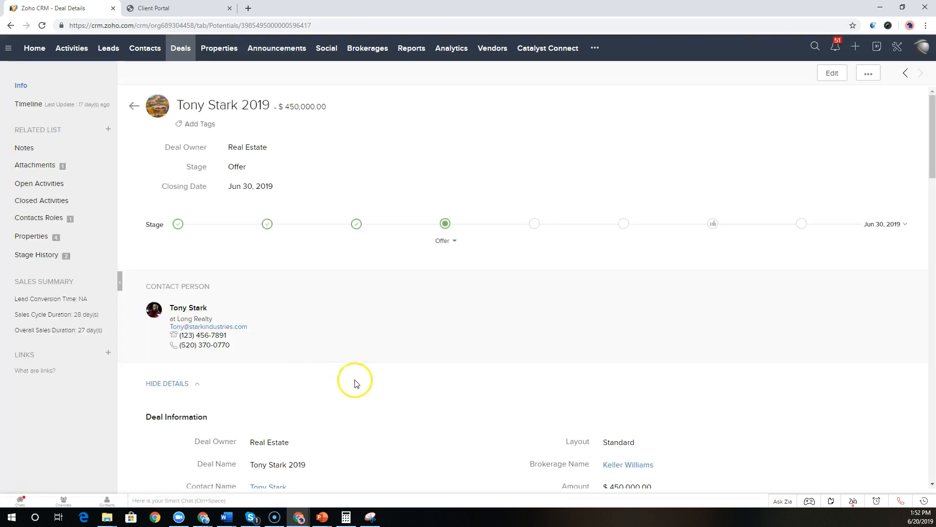
pyautogui.scroll(-1, 403, 390)
pyautogui.scroll(-1, 403, 390)
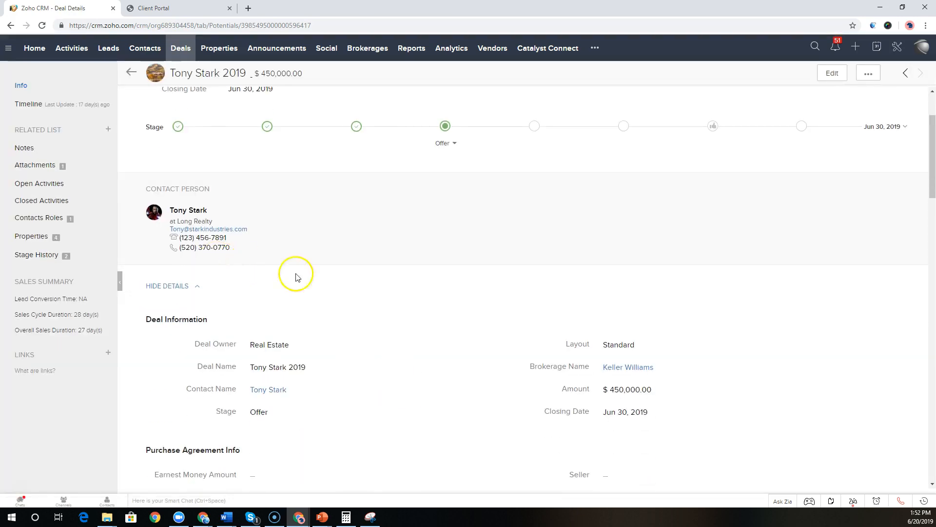
pyautogui.click(45, 168)
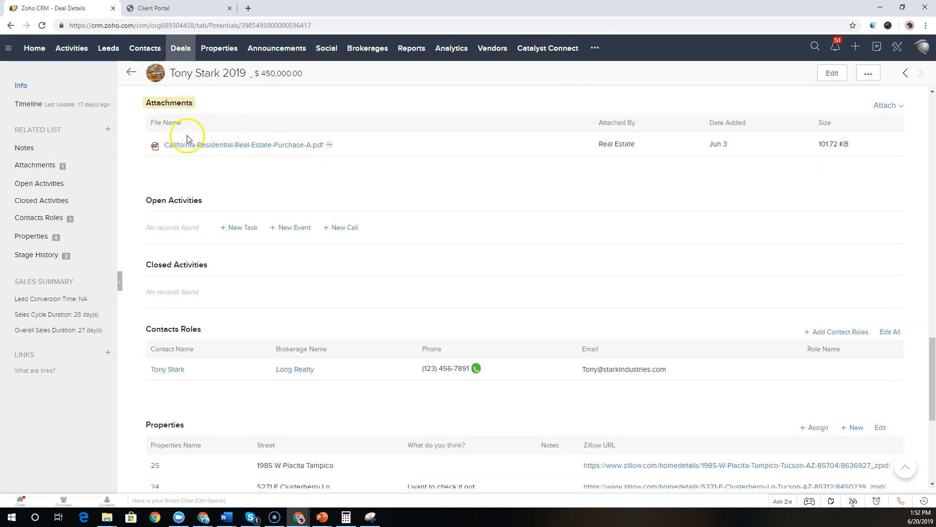
pyautogui.click(175, 11)
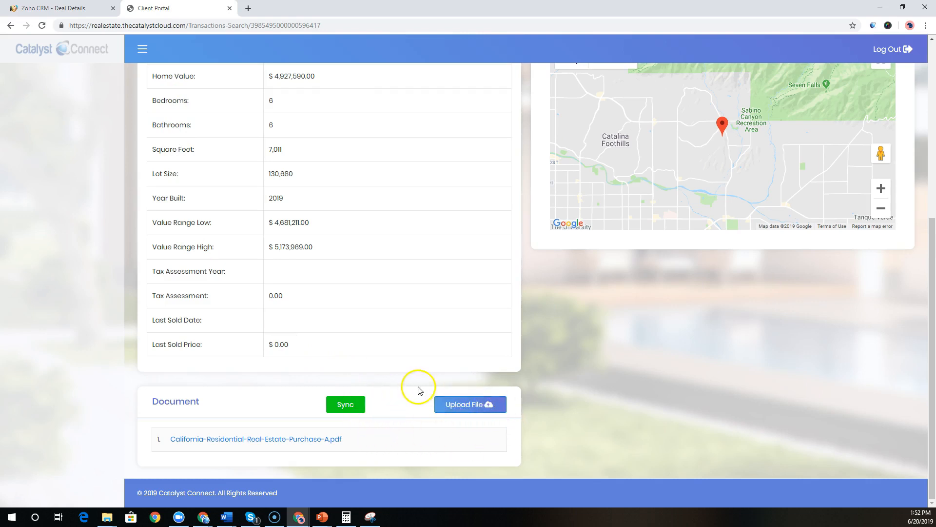
pyautogui.hotkey('ctrl', 'Tab')
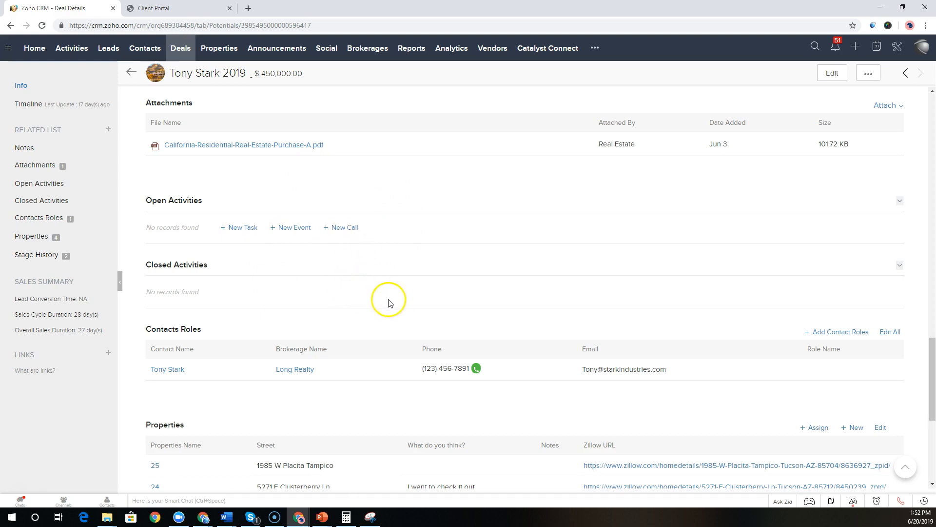
pyautogui.scroll(1, 388, 302)
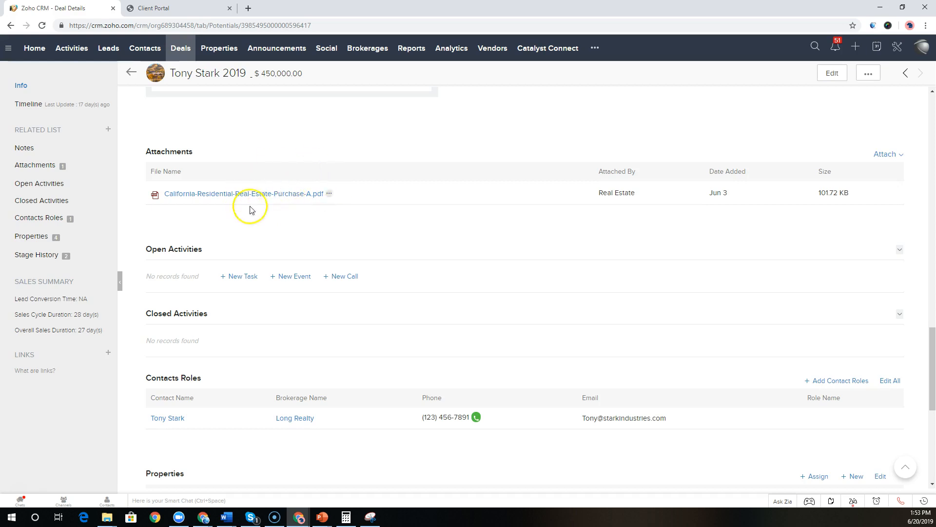
# View the Vendors list in Zoho CRM, then the portal's Resources details for Stewart Title Agency Tucson and the Refer A Friend form
pyautogui.click(496, 49)
pyautogui.click(496, 50)
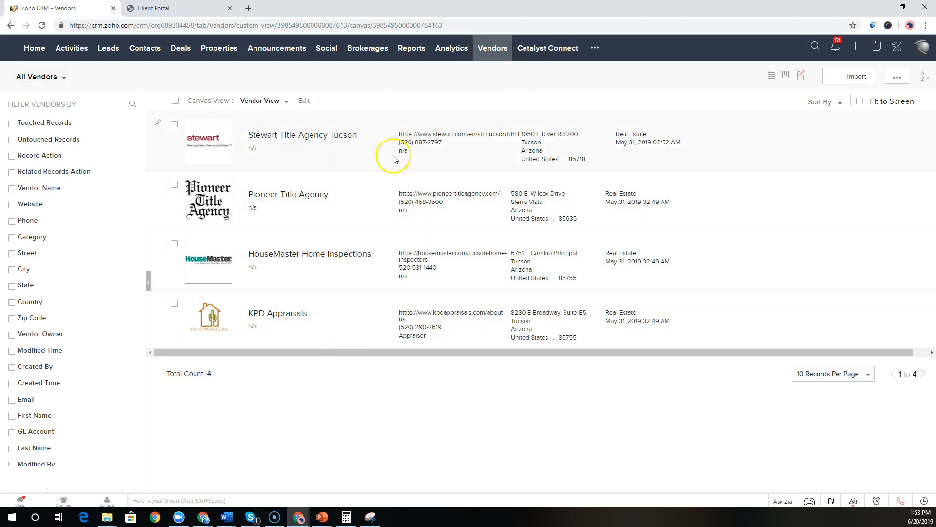
pyautogui.click(166, 10)
pyautogui.scroll(6, 93, 212)
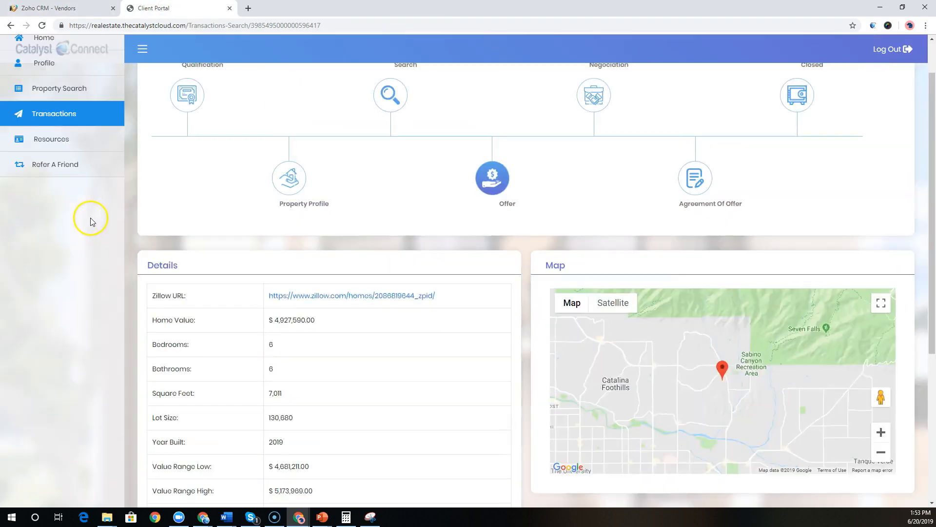
pyautogui.click(66, 192)
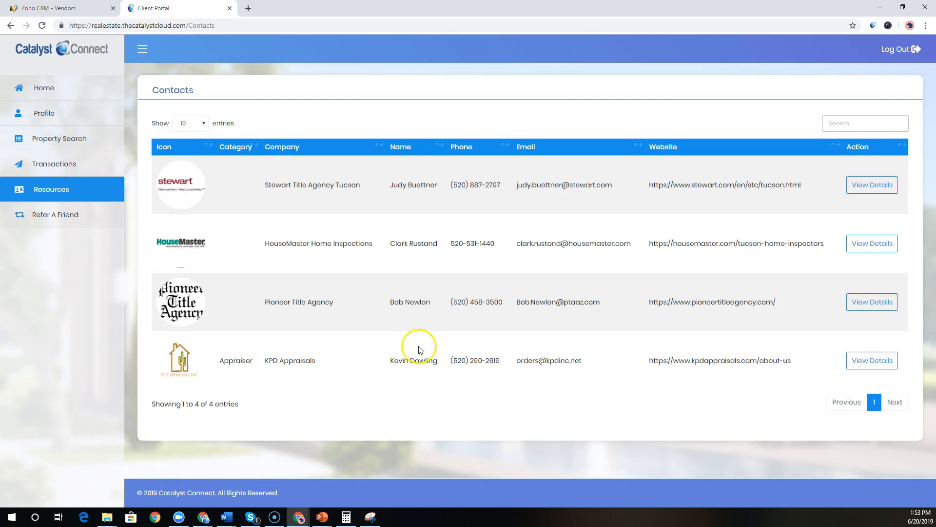
pyautogui.click(872, 185)
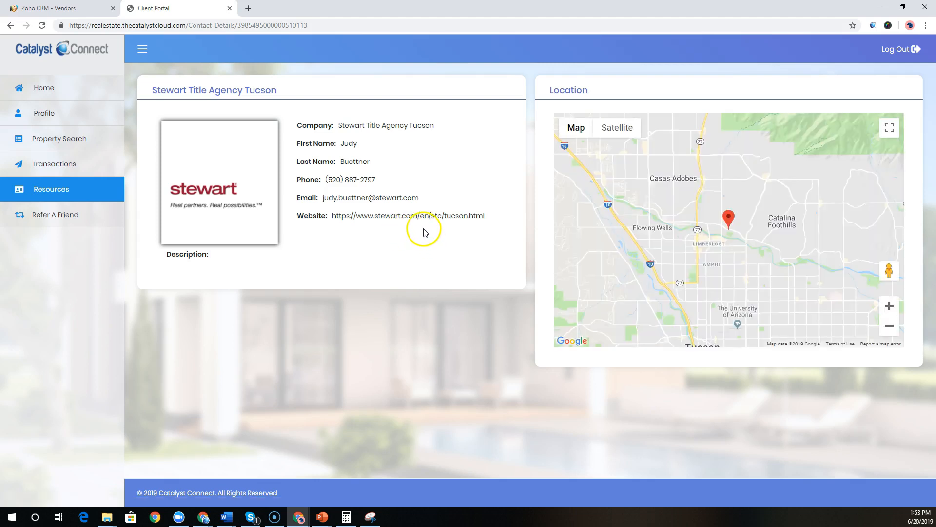
pyautogui.click(46, 218)
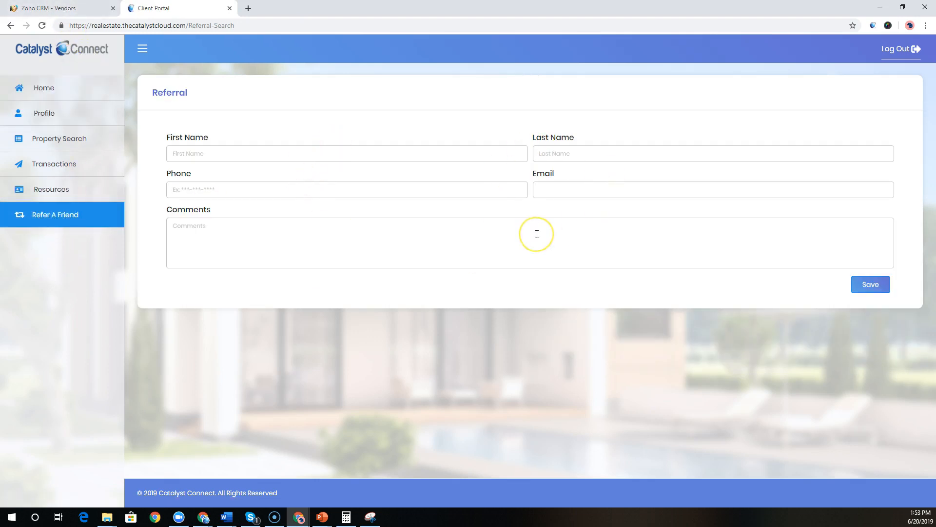
# Switch to Zoho CRM, open the Long Realty client's contact record and view its text message history
pyautogui.click(69, 7)
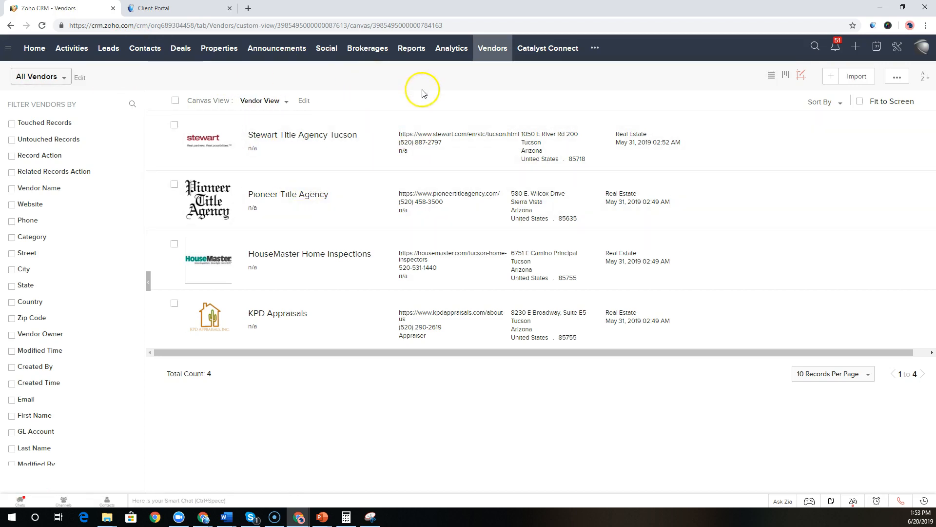
pyautogui.click(153, 49)
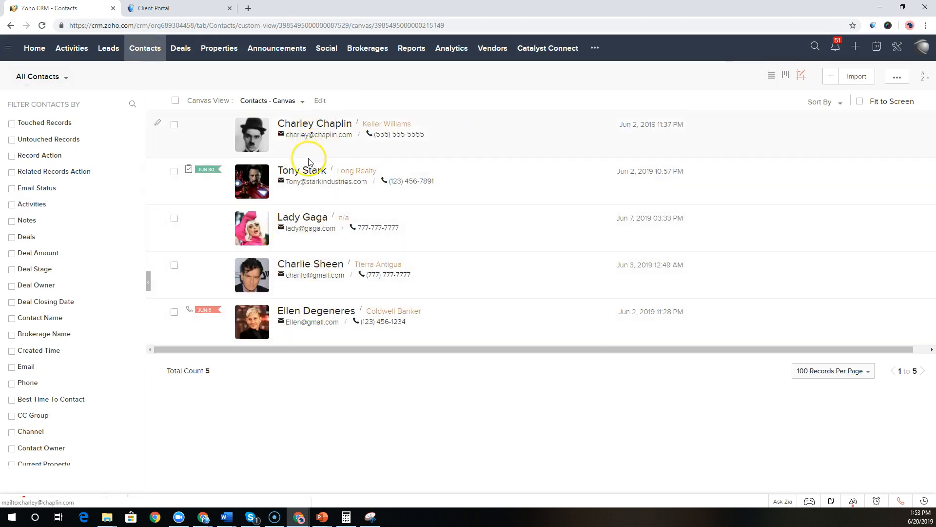
pyautogui.click(302, 172)
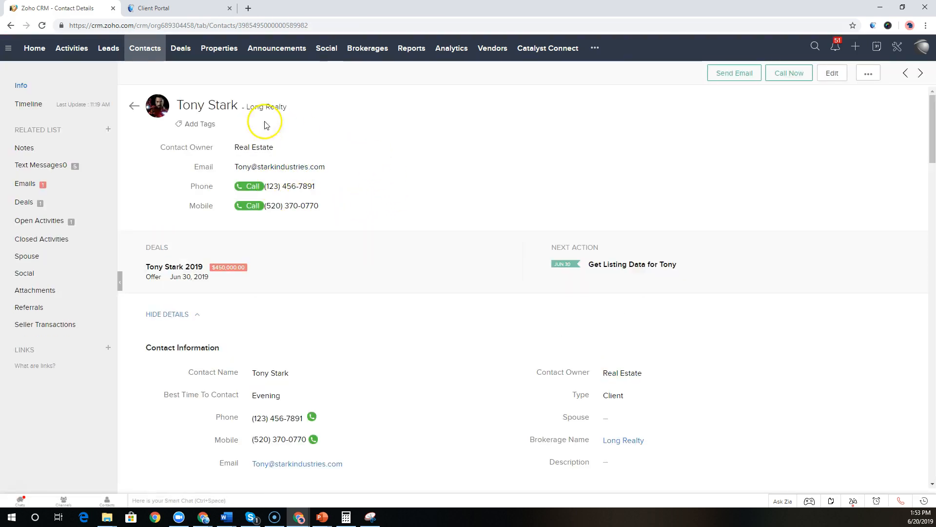
pyautogui.moveTo(165, 104)
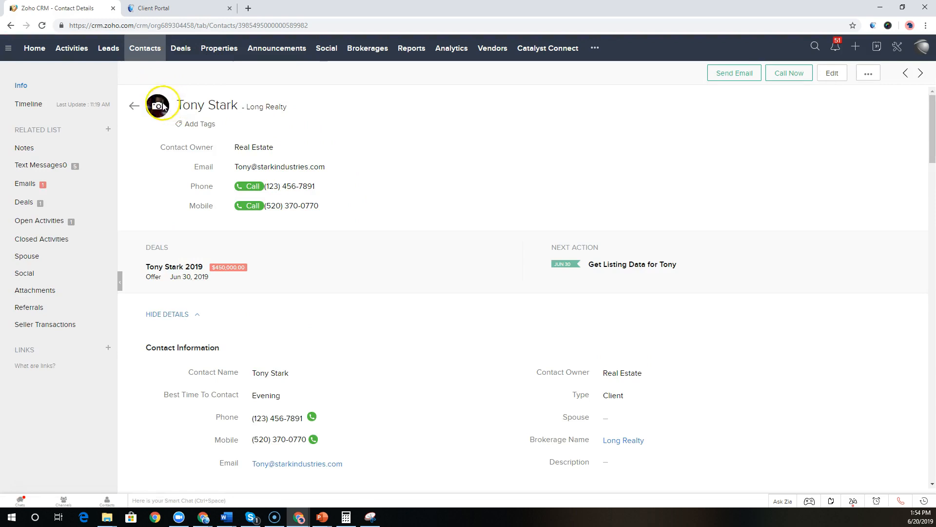
pyautogui.click(41, 165)
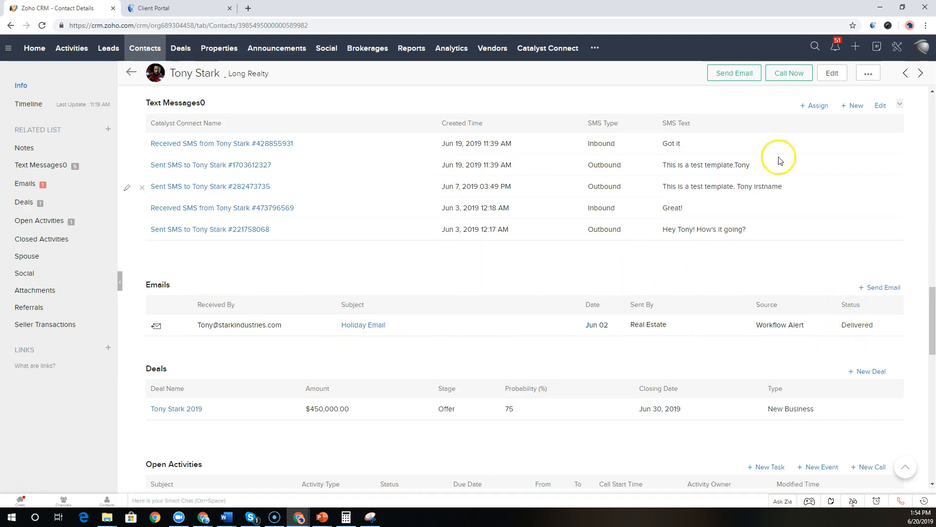
# View the contact's SMS conversation in the browser's texting extension, close it and review the contact's portal and marketing information
pyautogui.click(871, 26)
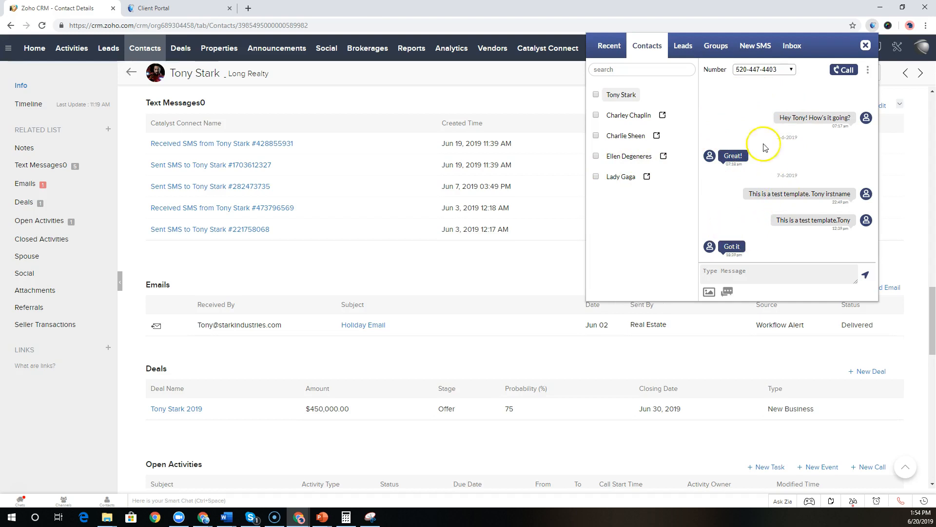
pyautogui.click(866, 46)
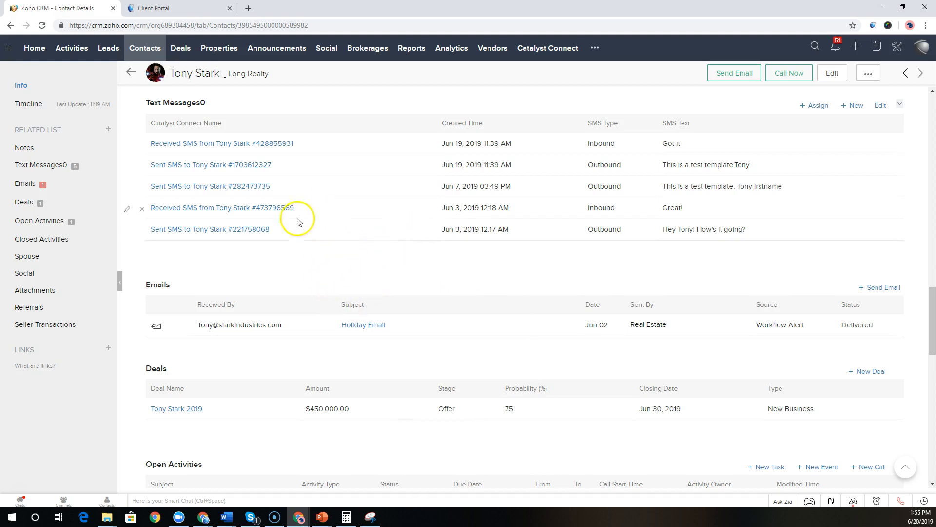
pyautogui.scroll(6, 299, 222)
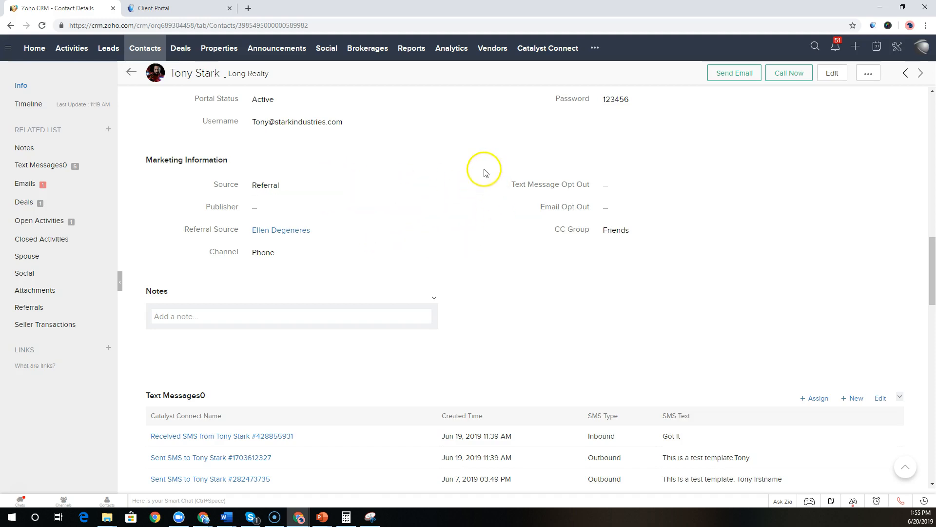
# Open the Tucson property marked "Not for me" in Zoho CRM and review its linked deal, address, valuation data and property information
pyautogui.click(221, 48)
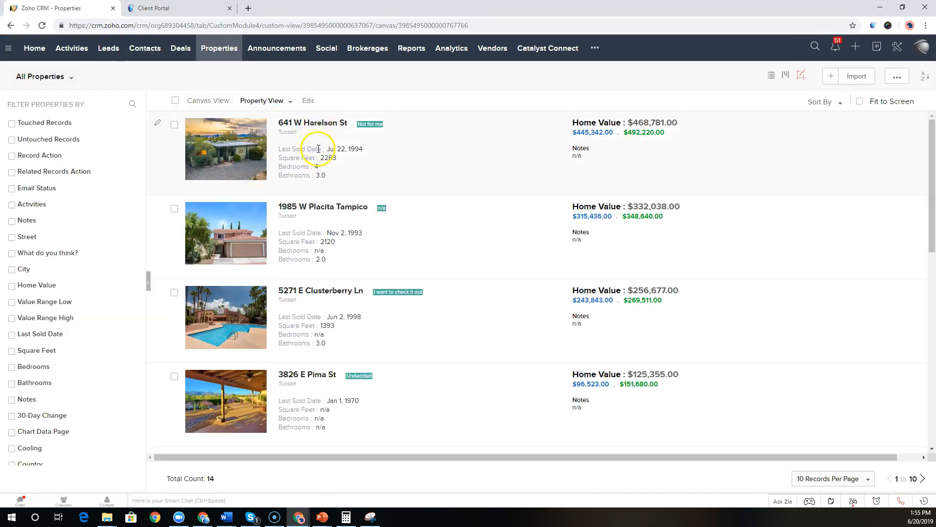
pyautogui.click(319, 127)
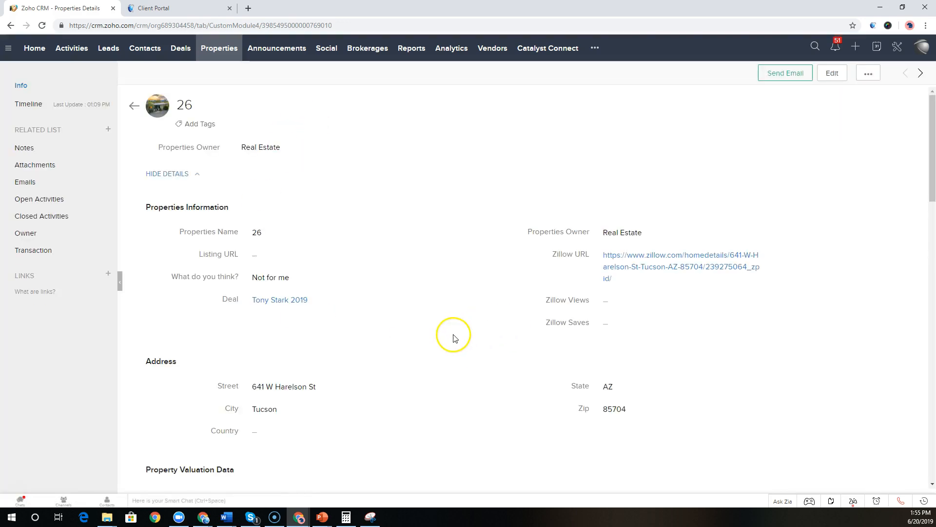
pyautogui.scroll(-4, 465, 344)
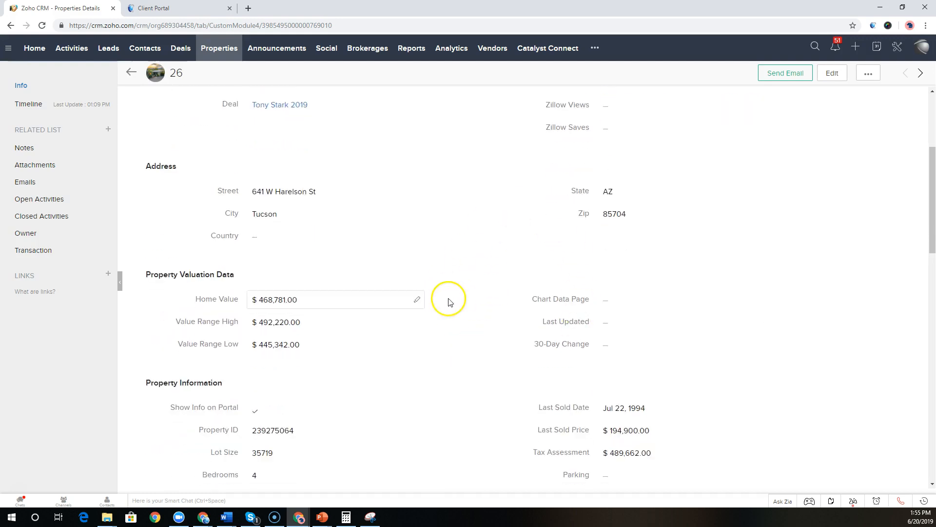
pyautogui.scroll(-2, 483, 305)
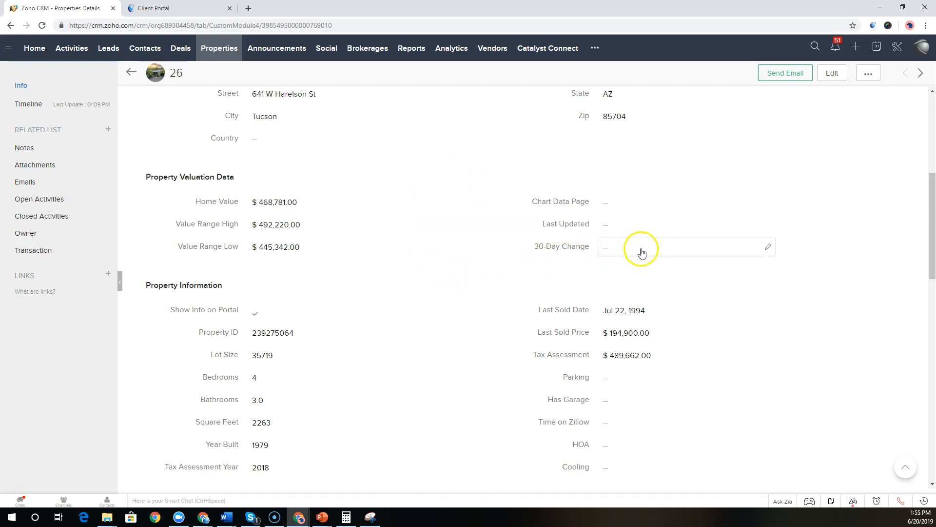
pyautogui.scroll(-3, 448, 295)
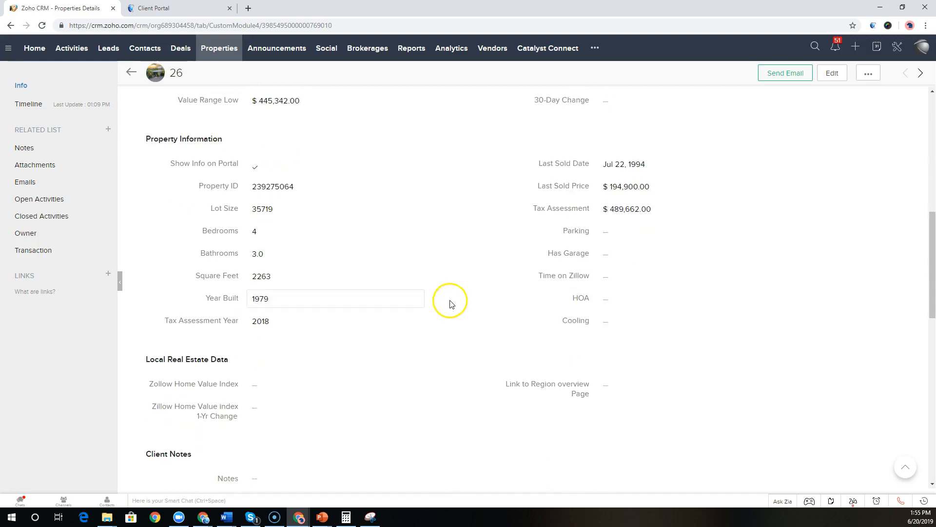
pyautogui.scroll(1, 402, 312)
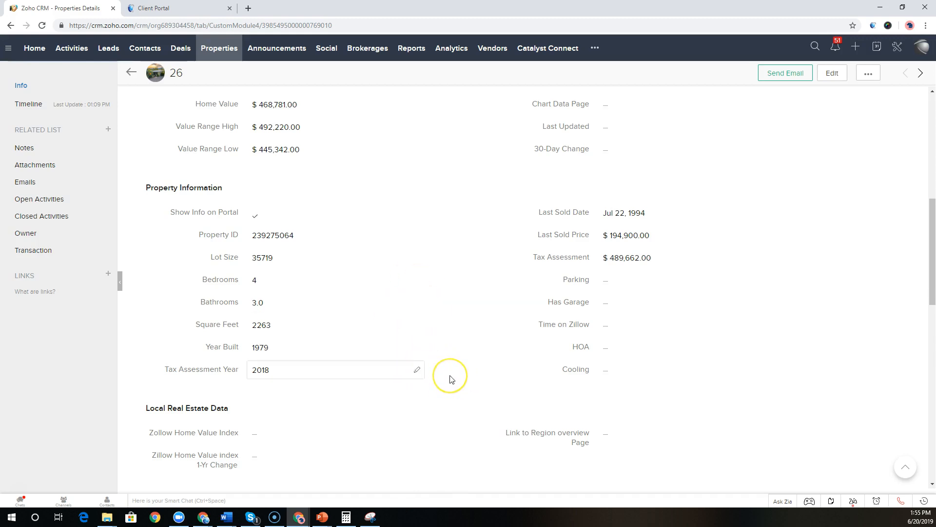
pyautogui.scroll(5, 449, 378)
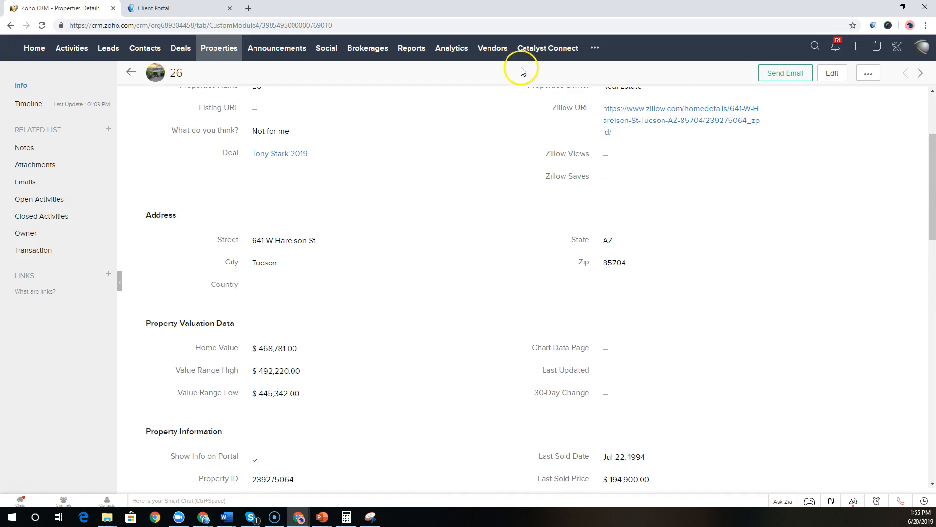